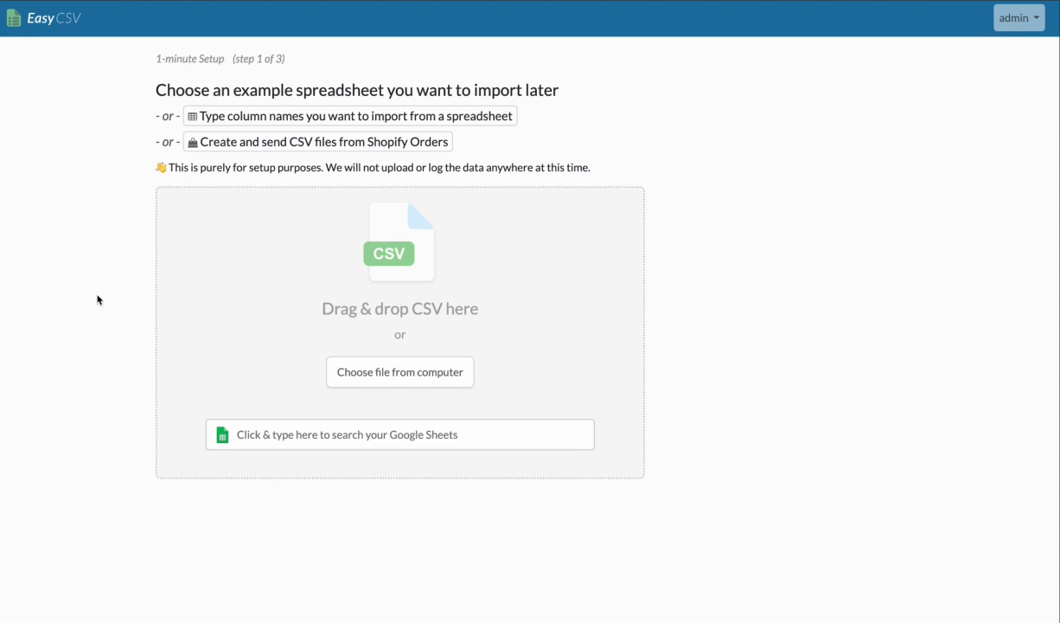
Load rightway_clean_03.csv from the Downloads folder as the example spreadsheet for the import setup
click(342, 370)
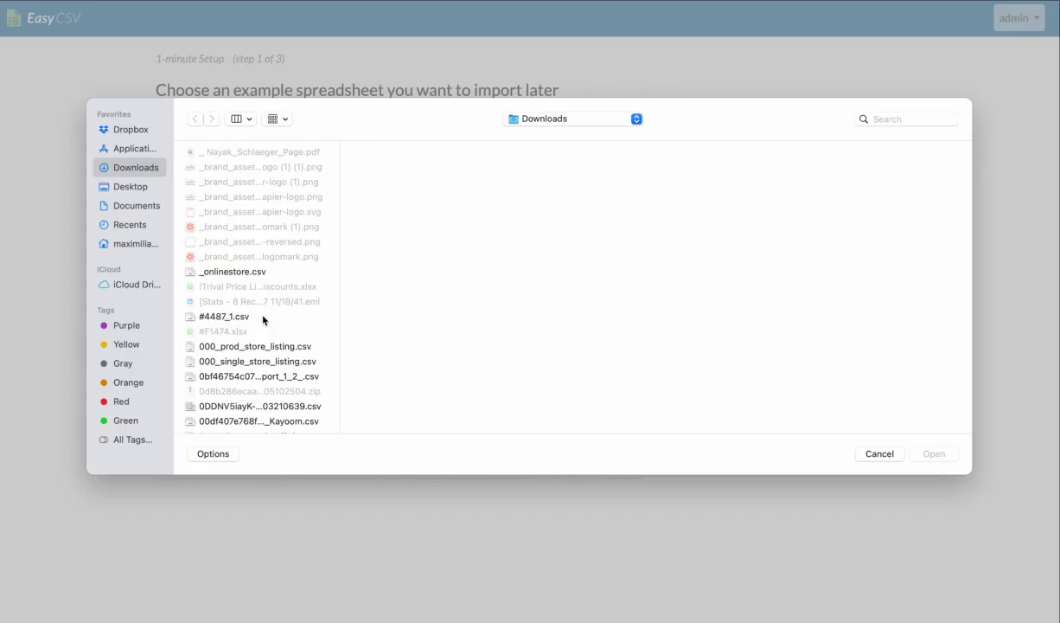
click(251, 270)
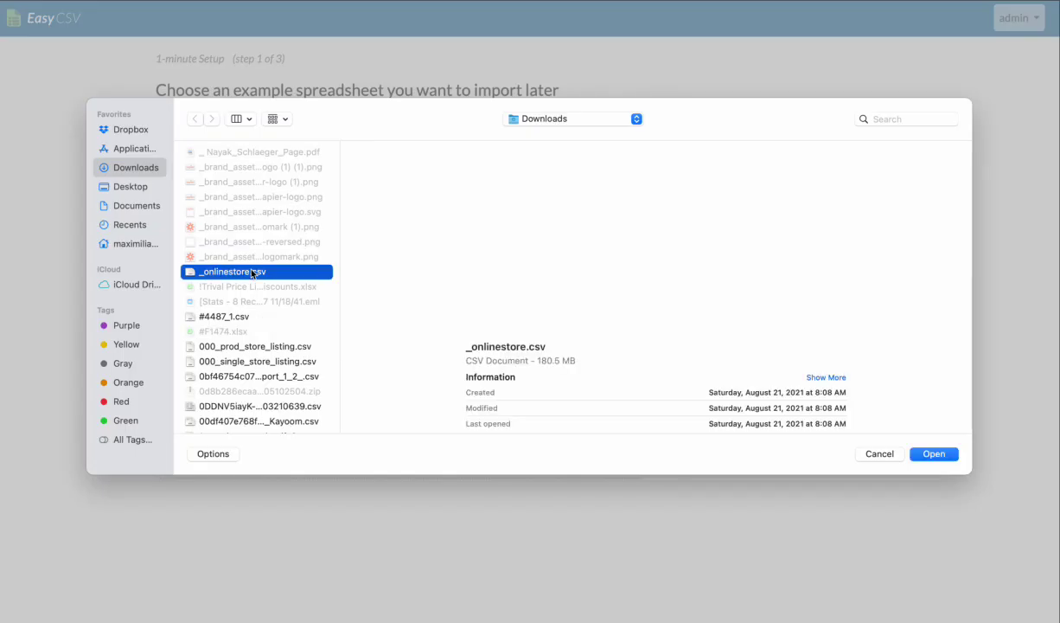
text(ri)
scroll(255, 290, down, 10)
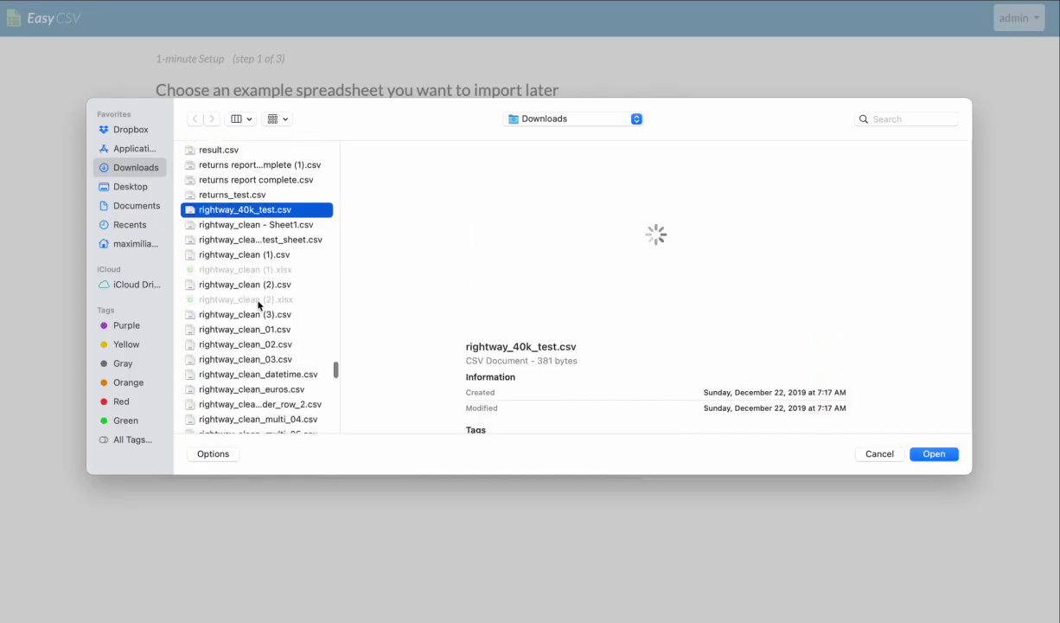
scroll(259, 303, down, 5)
scroll(259, 303, up, 6)
scroll(246, 242, up, 4)
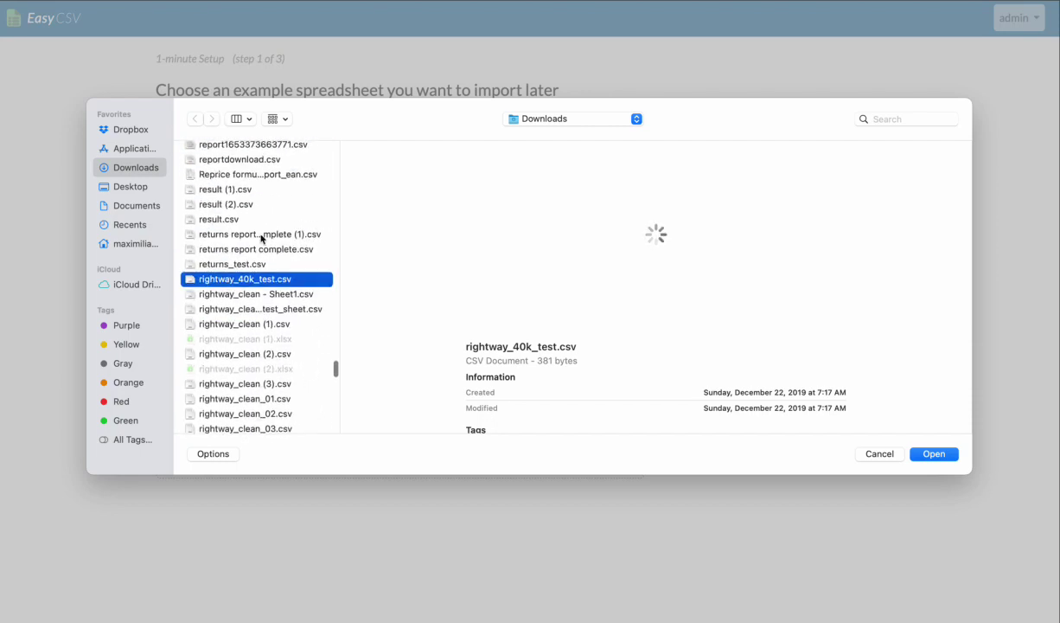
scroll(267, 346, down, 2)
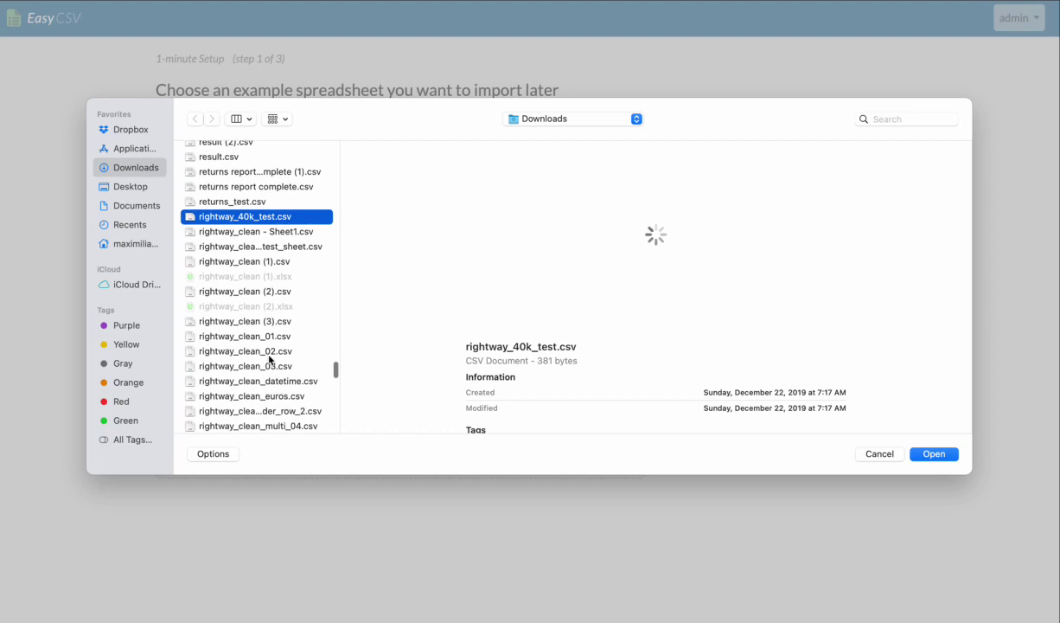
click(271, 367)
double_click(271, 367)
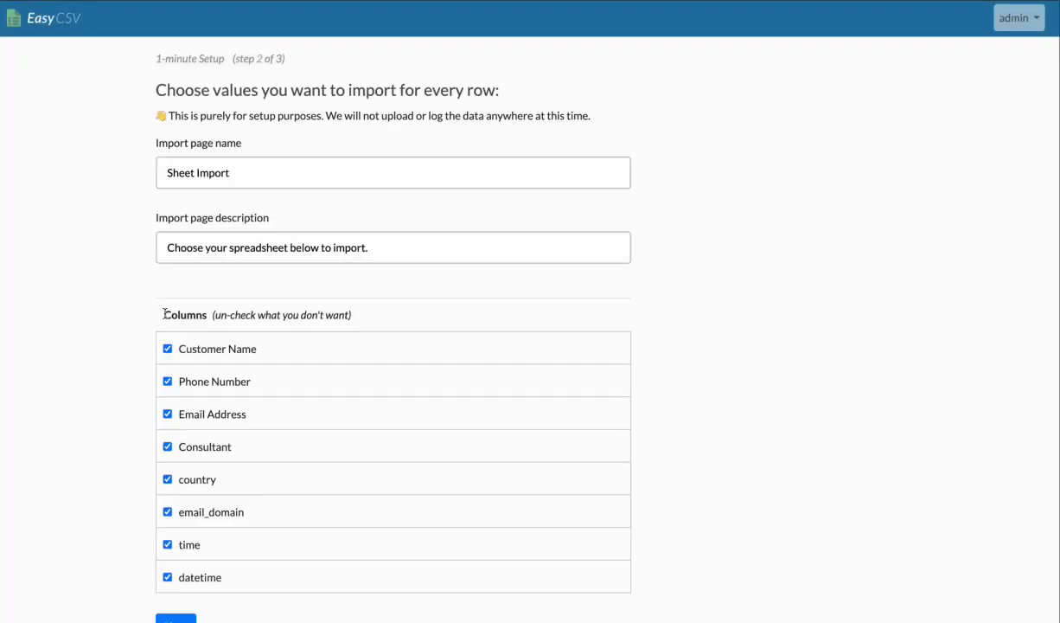
Name the import page OneDrive Import
double_click(167, 175)
text(OneDrive)
scroll(93, 348, down, 1)
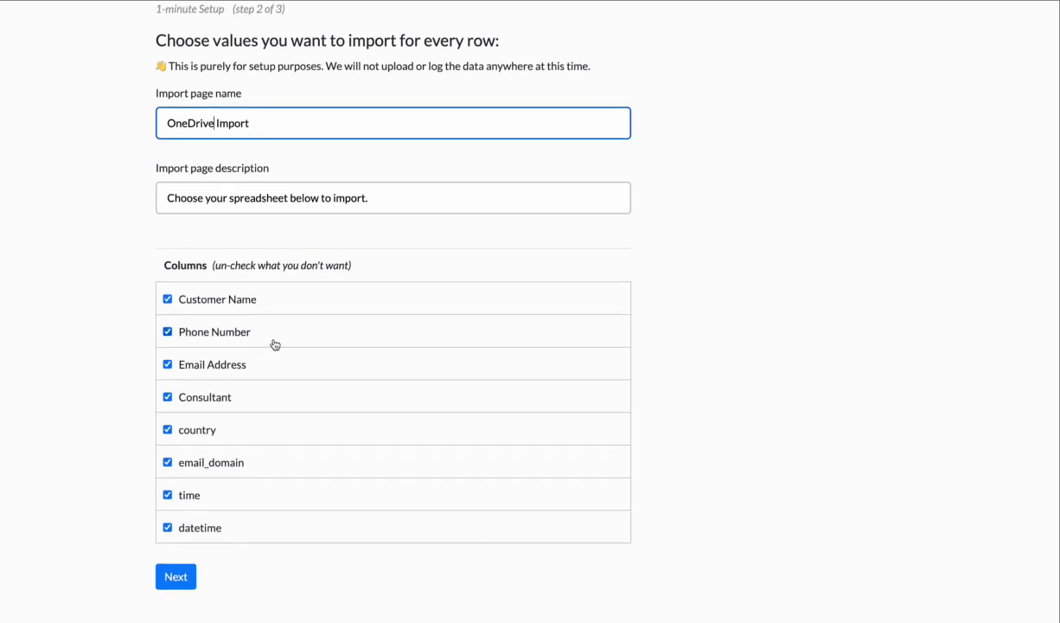
Exclude the datetime column from the import and choose Microsoft OneDrive as the destination
click(167, 528)
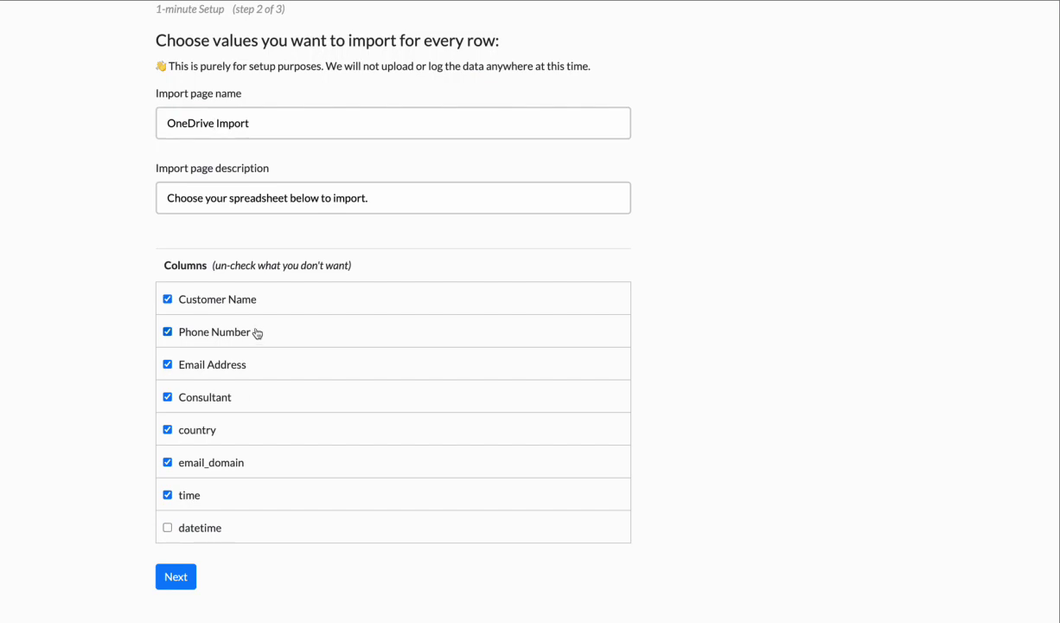
click(174, 576)
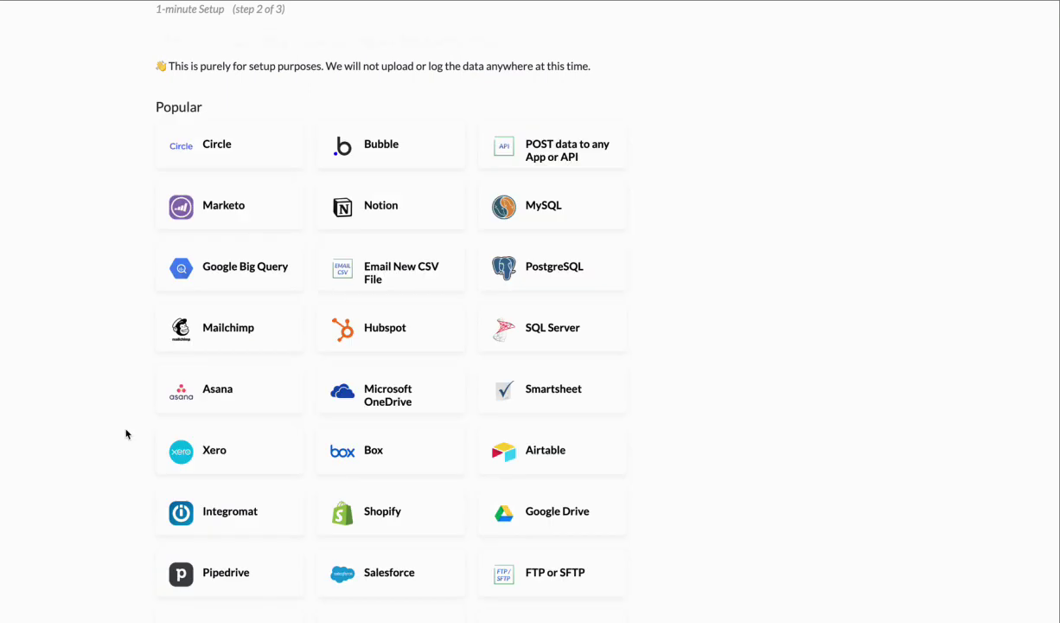
click(365, 392)
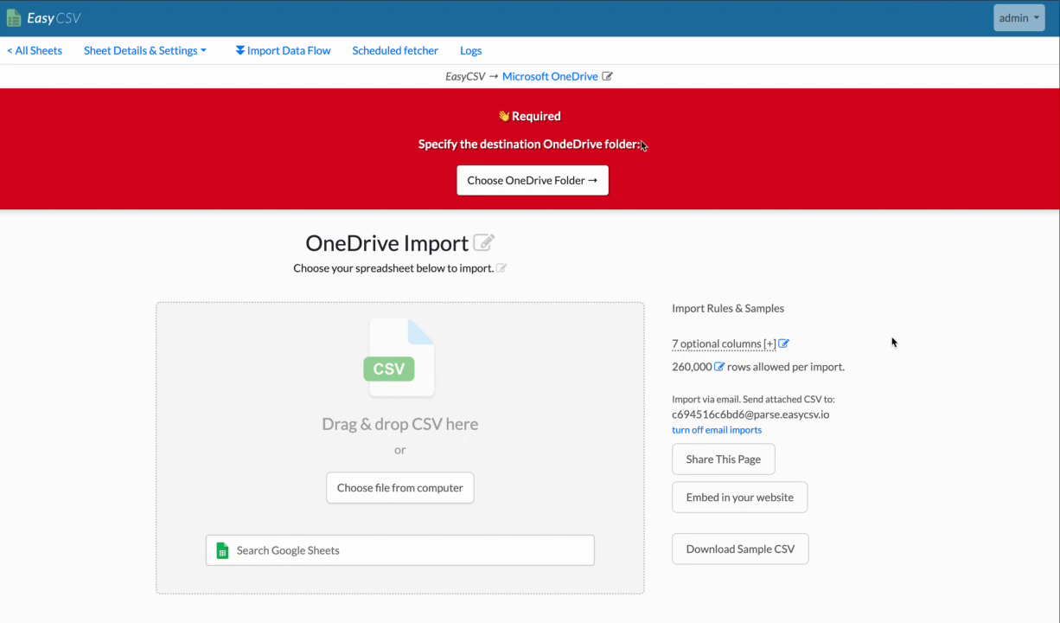
drag(444, 143, 585, 142)
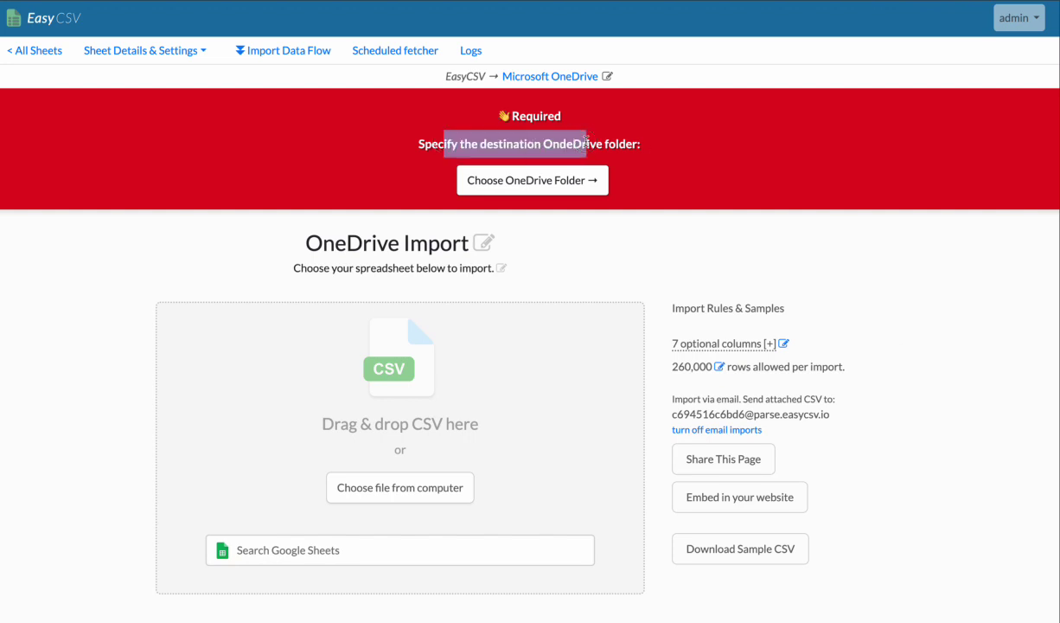
click(586, 142)
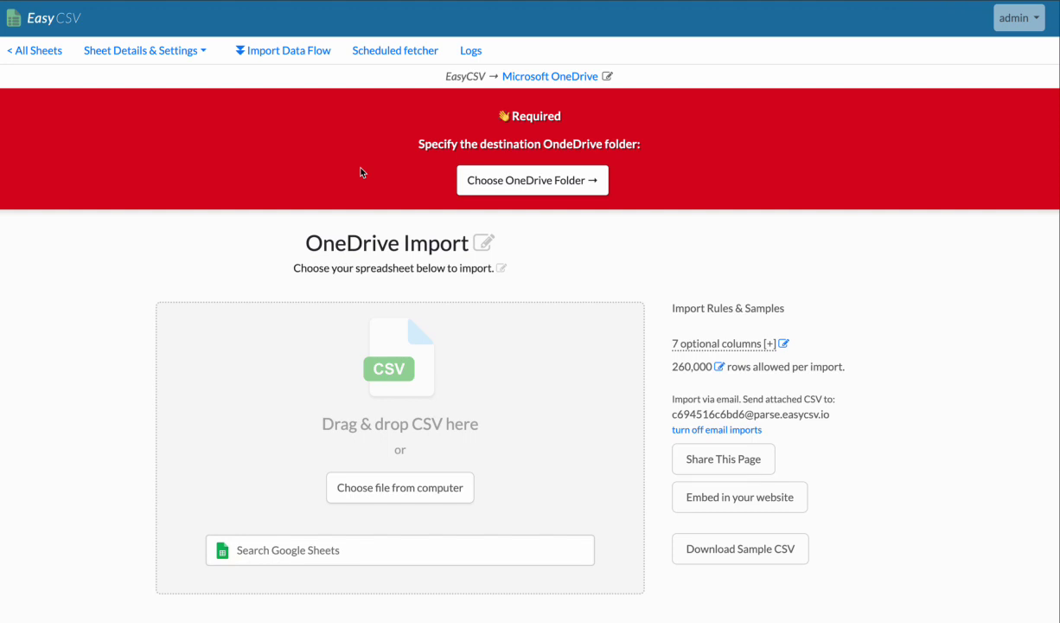
drag(404, 139, 587, 144)
click(588, 143)
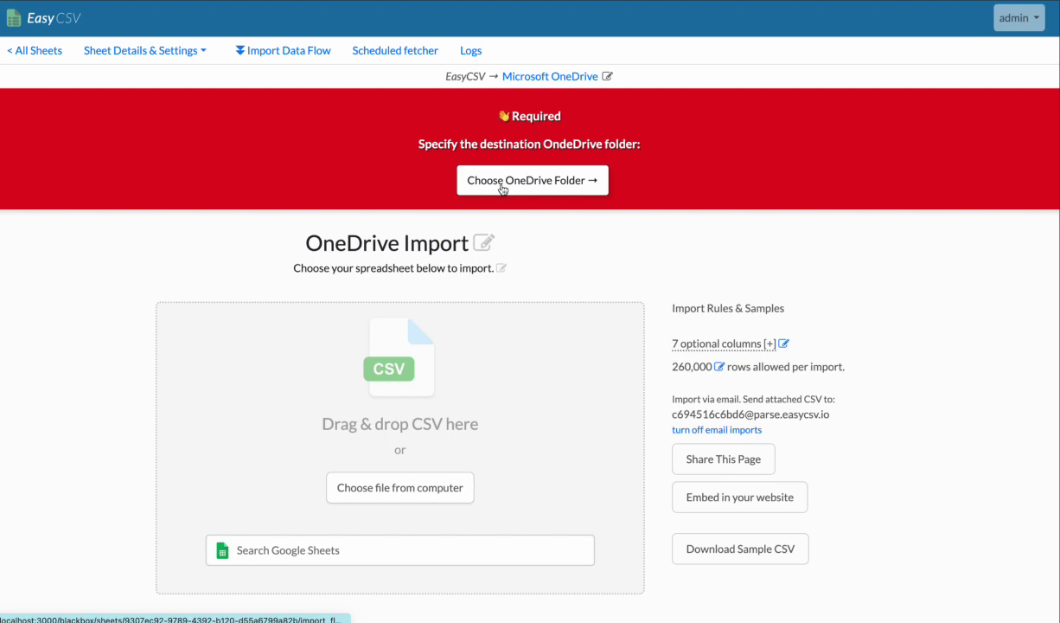
Examine the file sources in the Import Data Flow and the email import address, there and on the sheet page
click(260, 51)
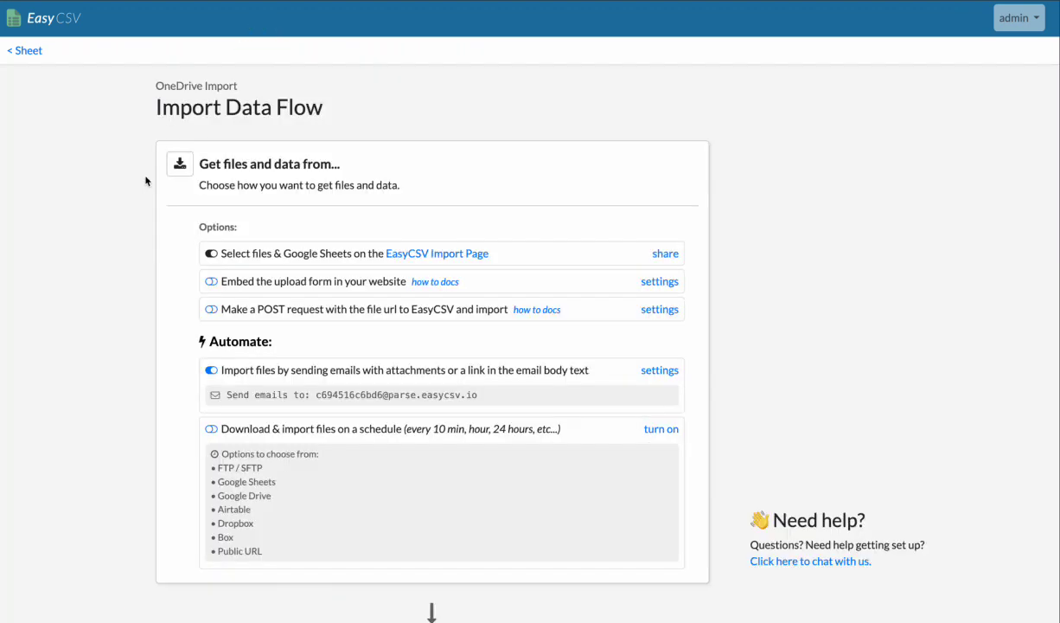
scroll(119, 184, down, 1)
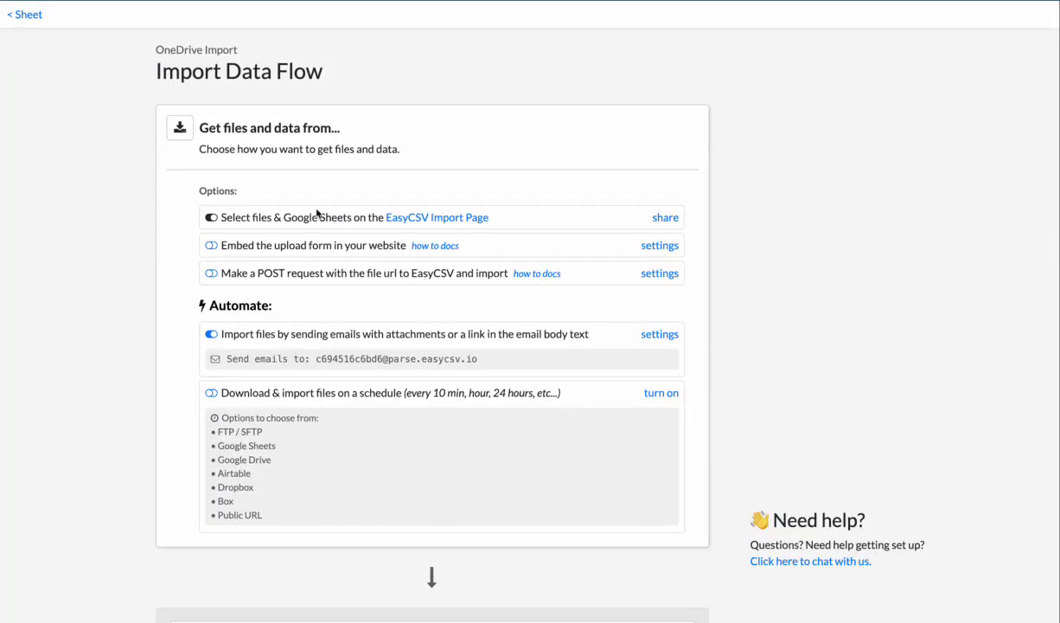
scroll(111, 263, down, 2)
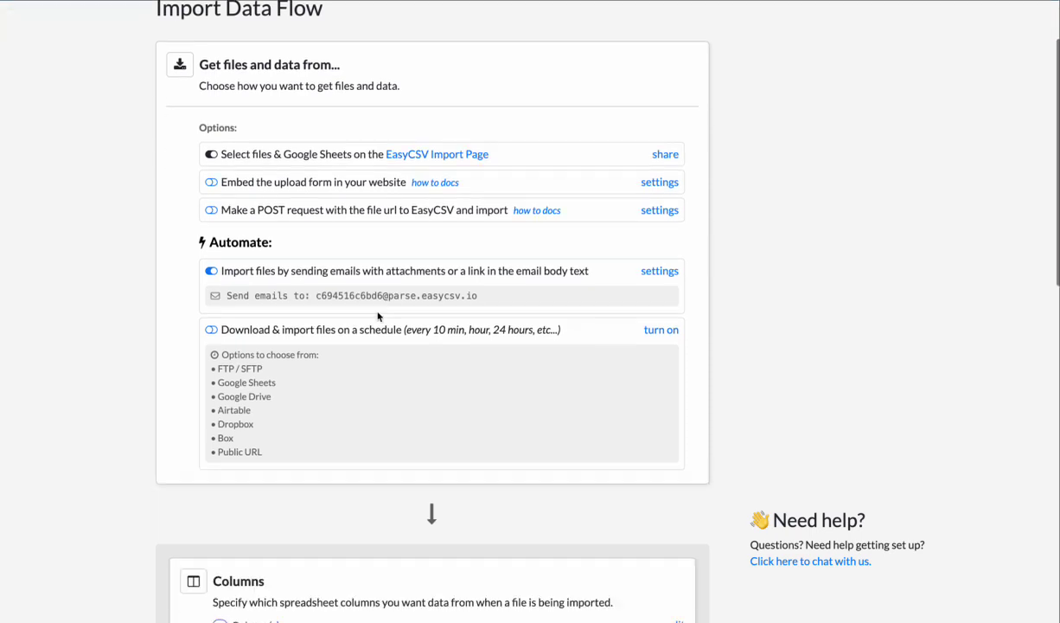
drag(310, 295, 485, 294)
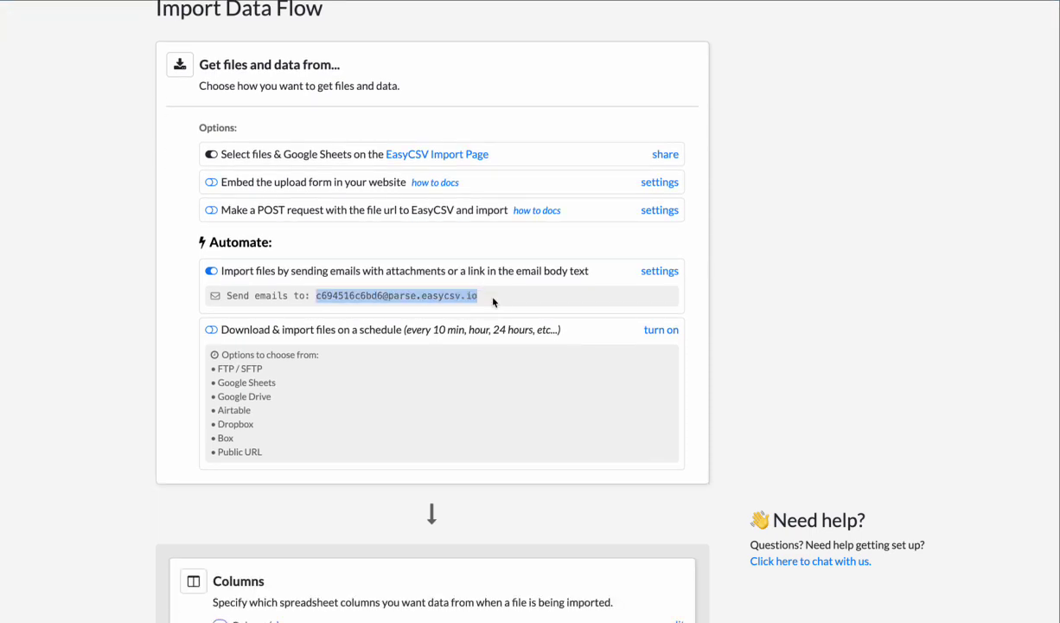
scroll(129, 233, up, 3)
click(33, 52)
drag(703, 414, 774, 415)
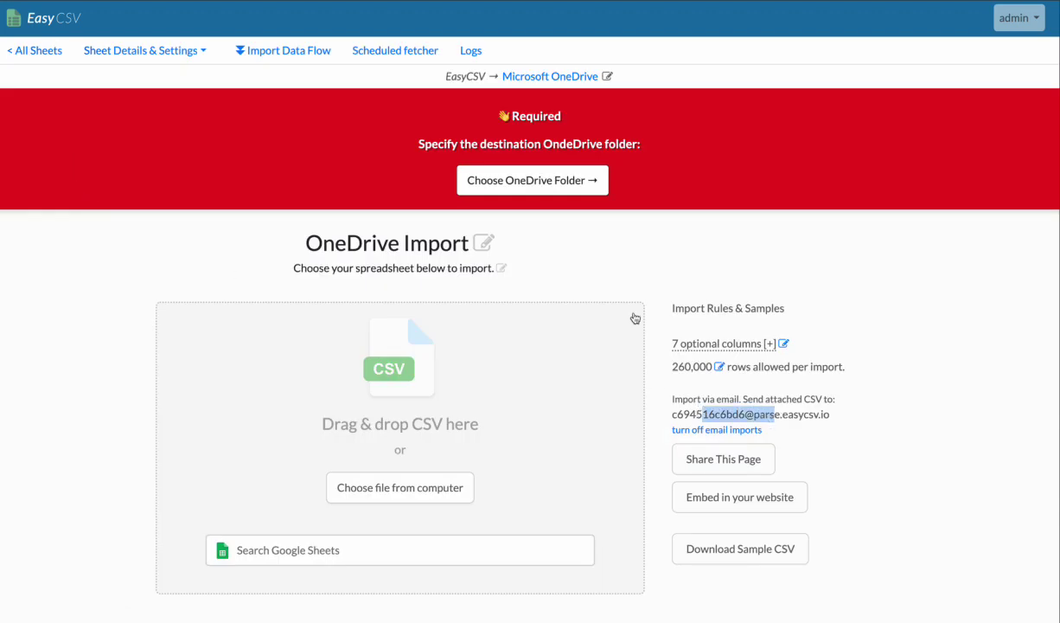
Review the Import Data Flow's option to download and import files on a schedule and its supported sources
click(253, 50)
scroll(108, 232, down, 2)
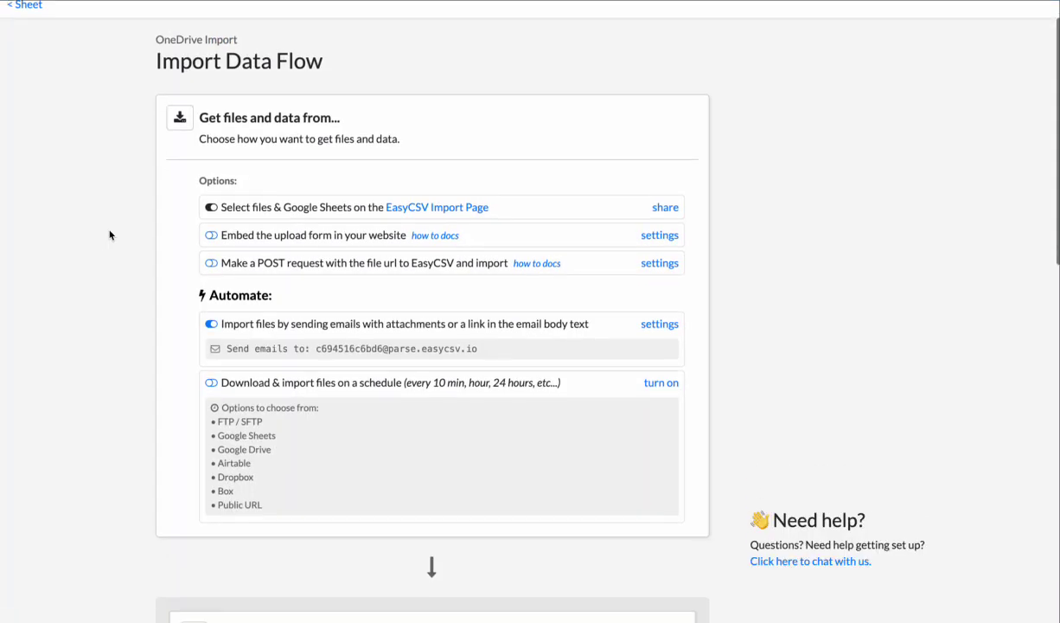
scroll(110, 235, down, 1)
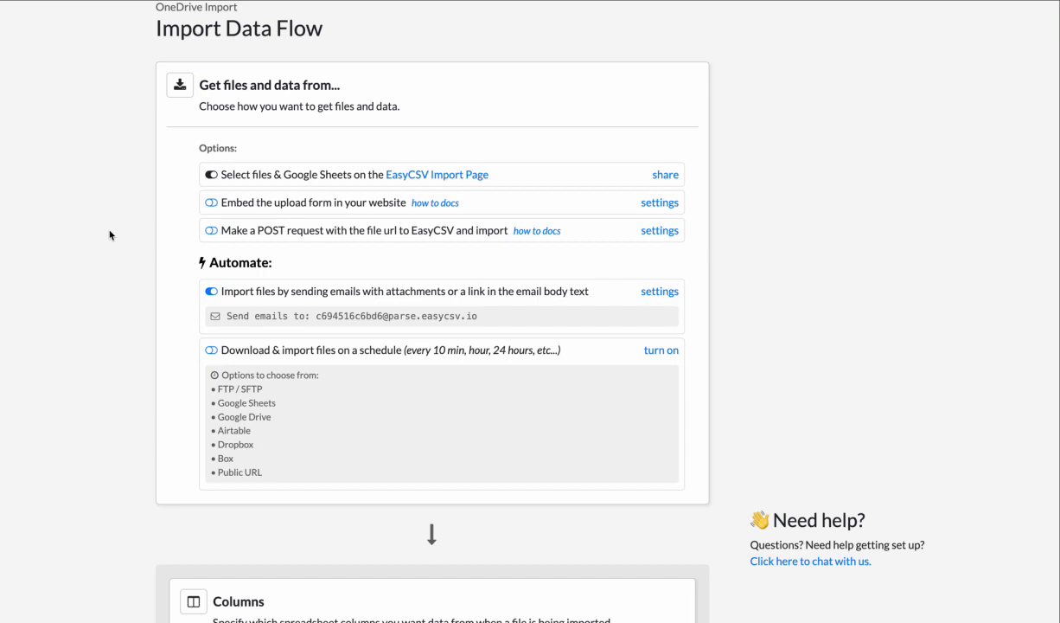
drag(264, 349, 413, 351)
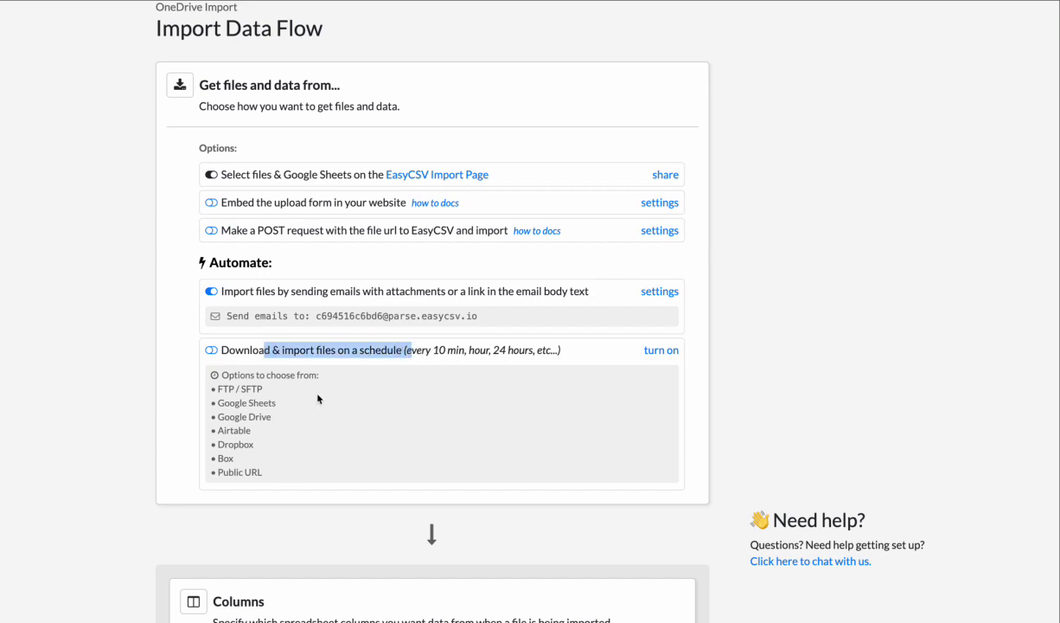
click(228, 392)
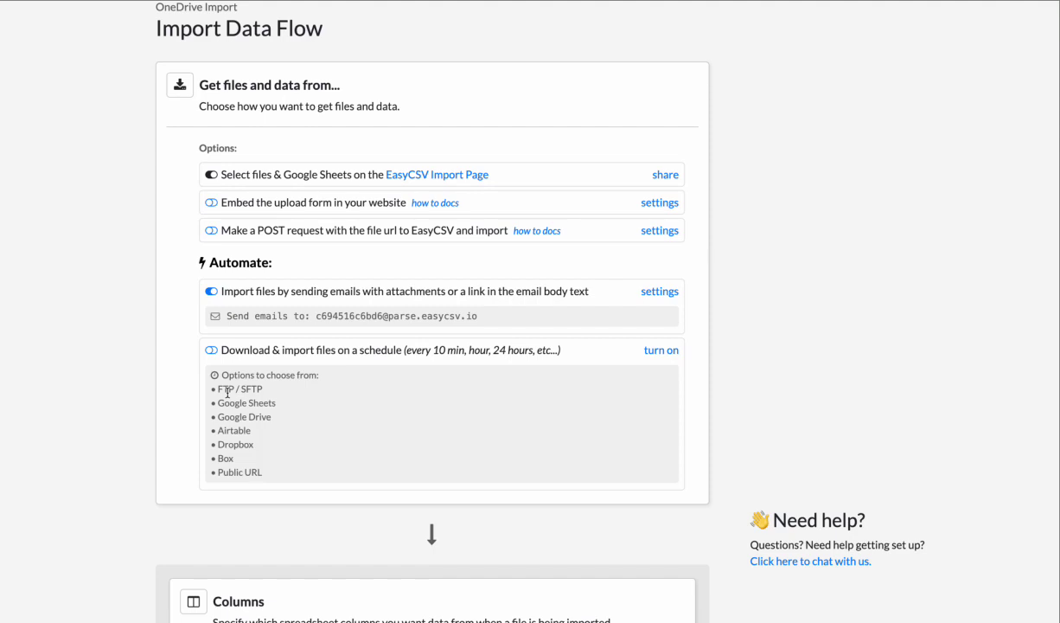
Draft a new spreadsheet column rule named new_column and return to the Import Data Flow without saving
scroll(116, 353, down, 5)
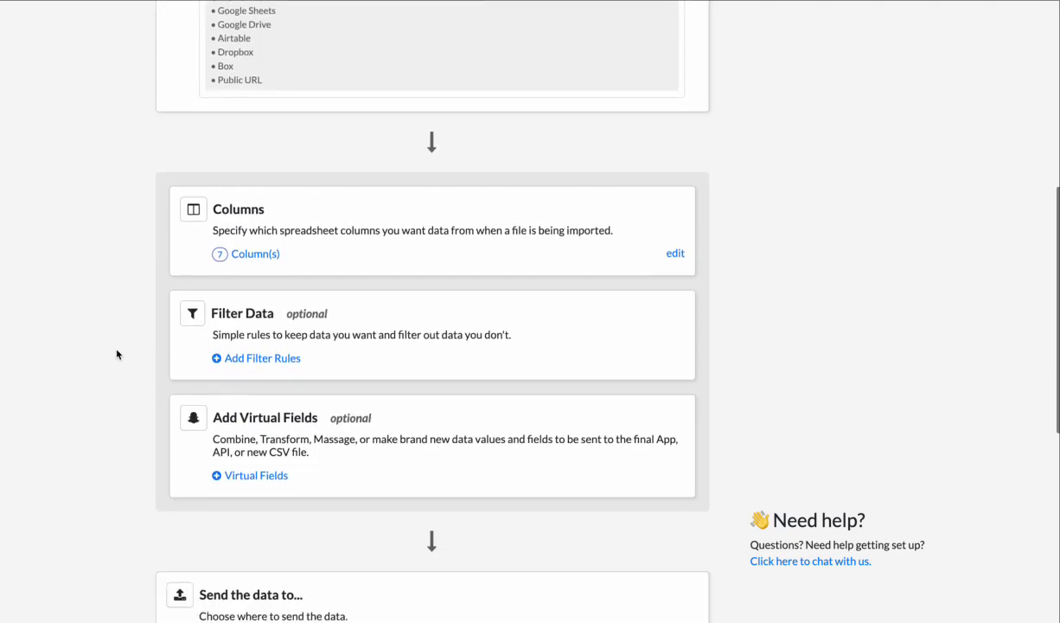
click(259, 255)
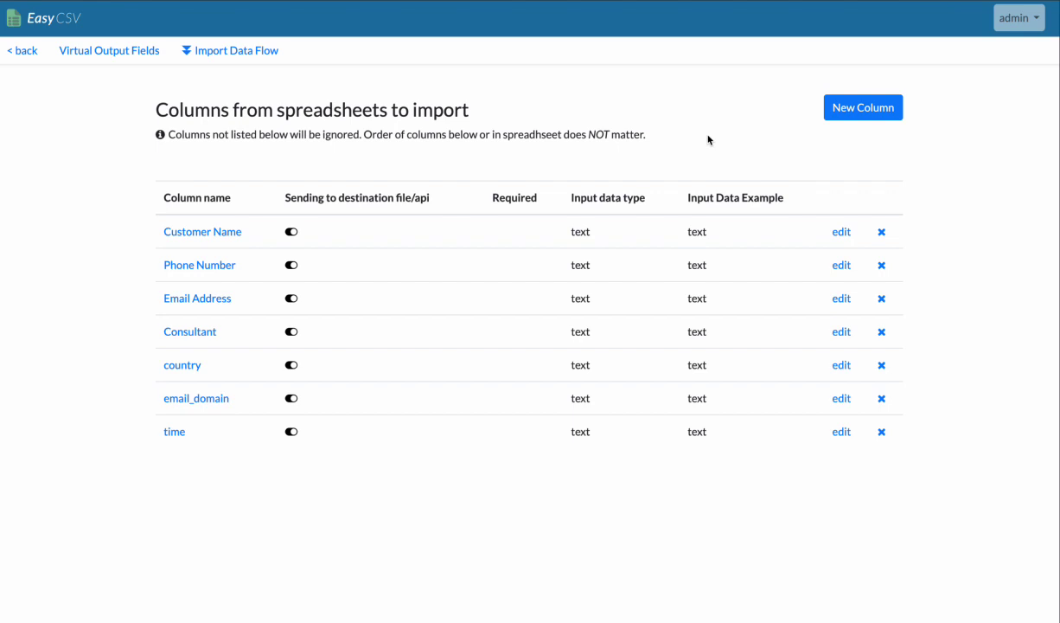
click(810, 107)
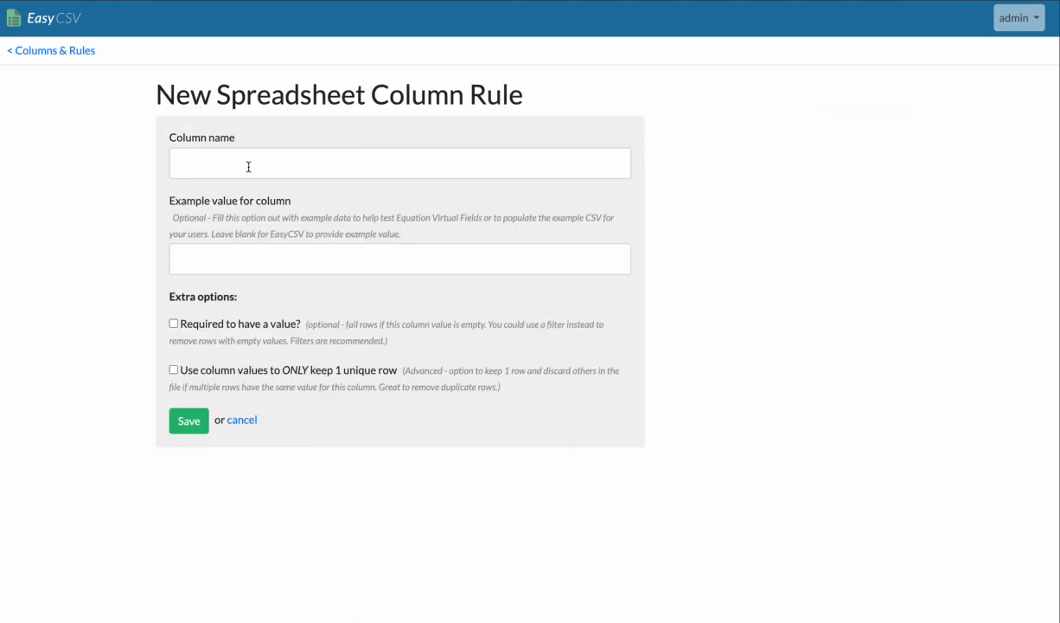
click(248, 167)
text(new_col)
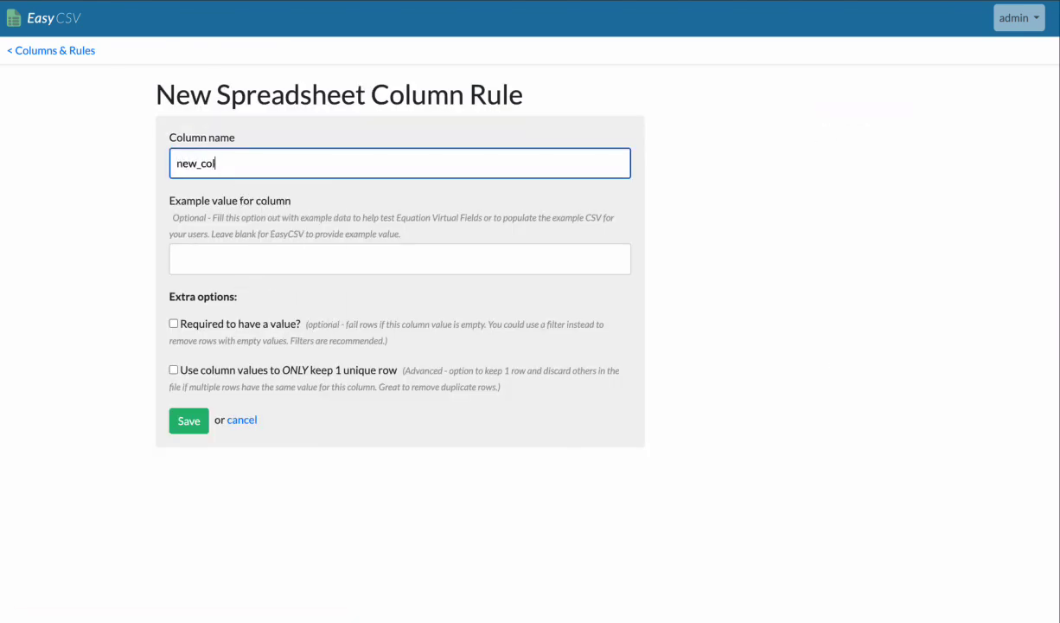
text(umn)
key(alt+Left)
key(alt+Left)
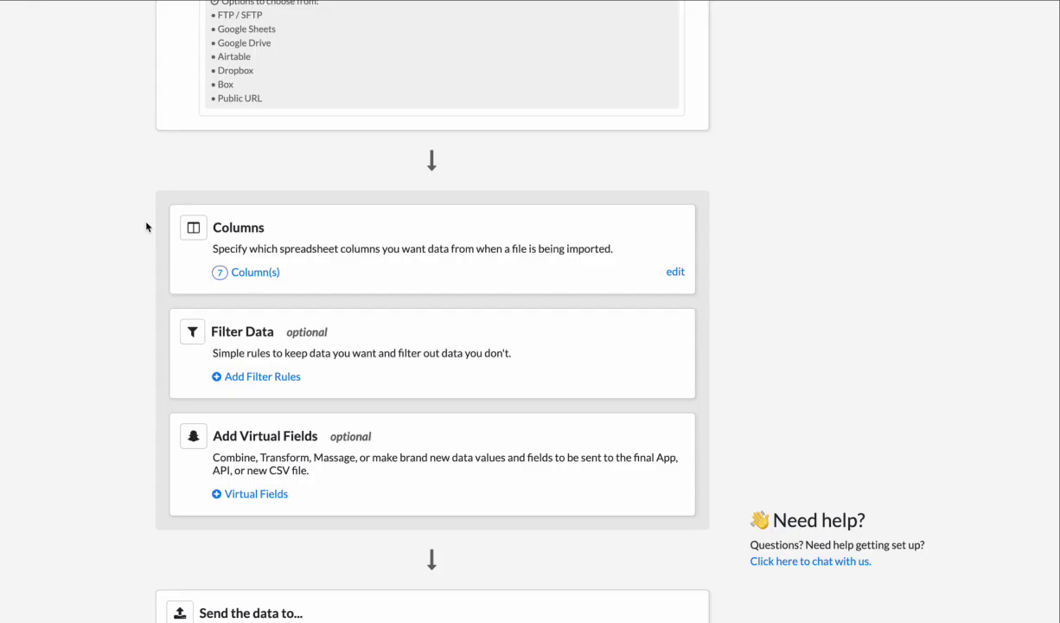
Draft a filter rule that imports only rows whose country column contains US
scroll(148, 233, down, 1)
click(232, 335)
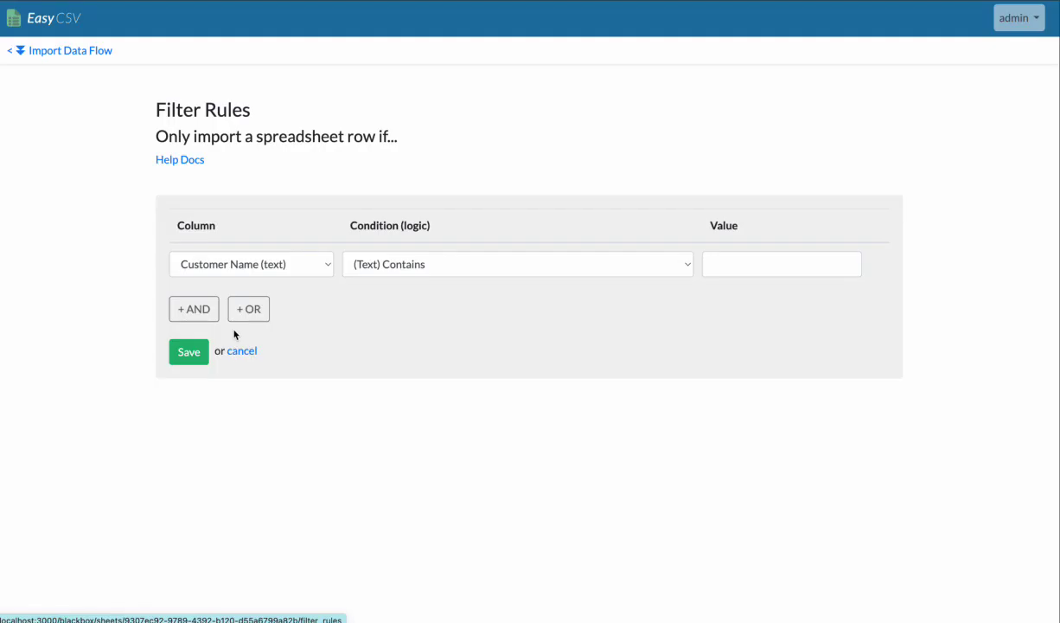
click(221, 270)
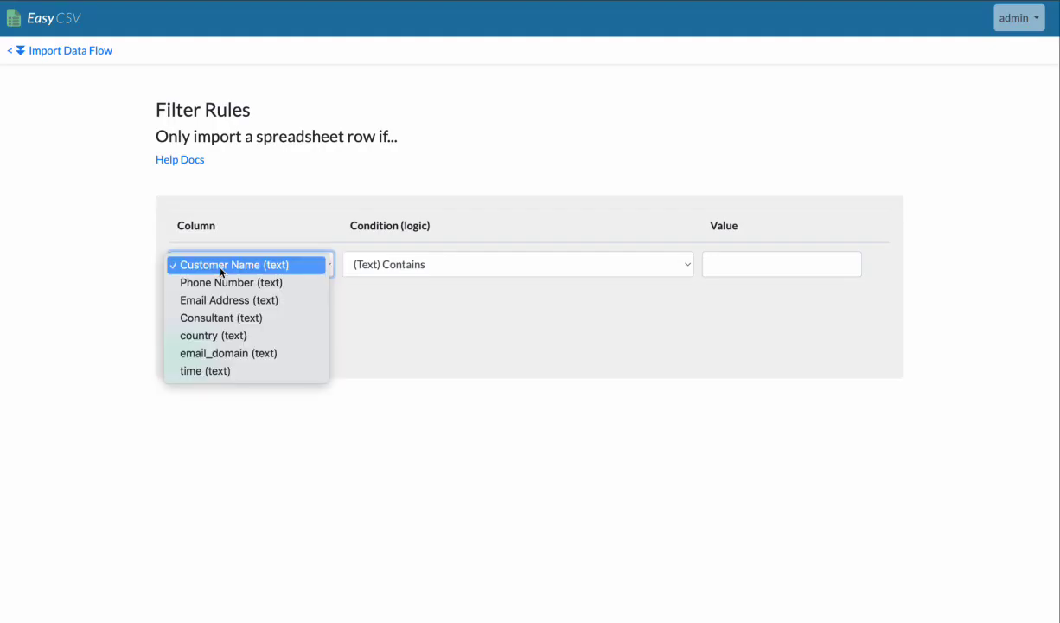
click(298, 333)
click(721, 267)
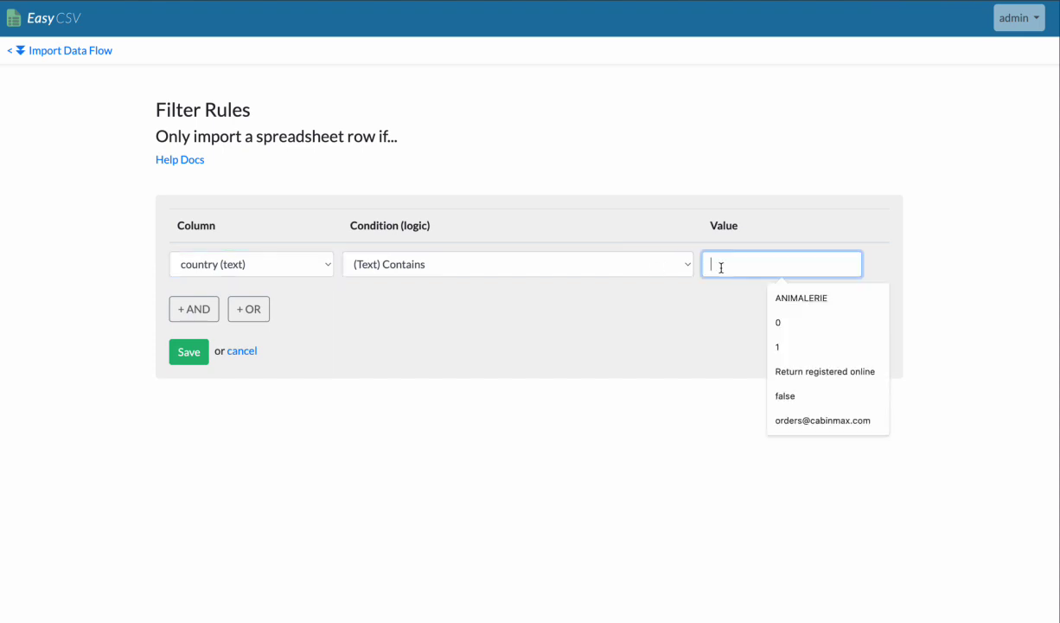
text(US)
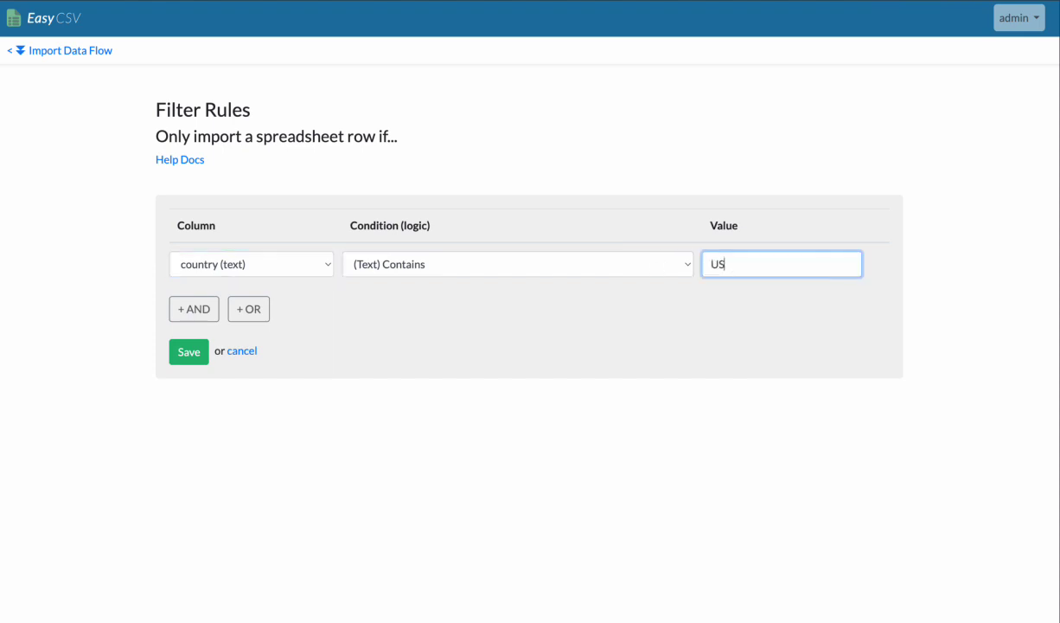
Switch the country filter's condition to (Text) Does not contain and return to the Import Data Flow without saving
click(632, 265)
click(629, 282)
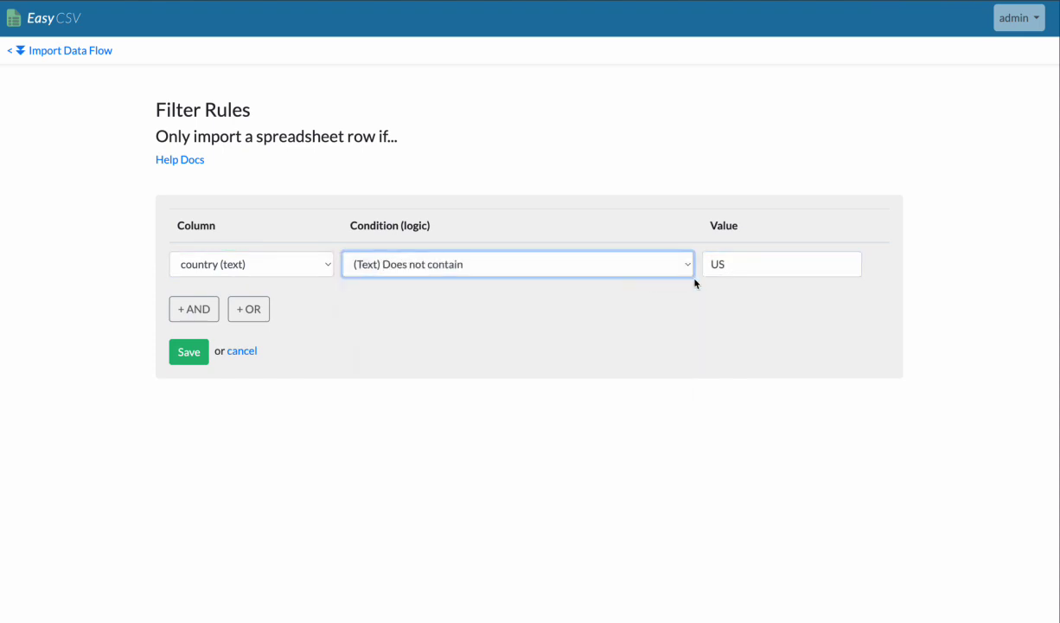
drag(221, 136, 324, 156)
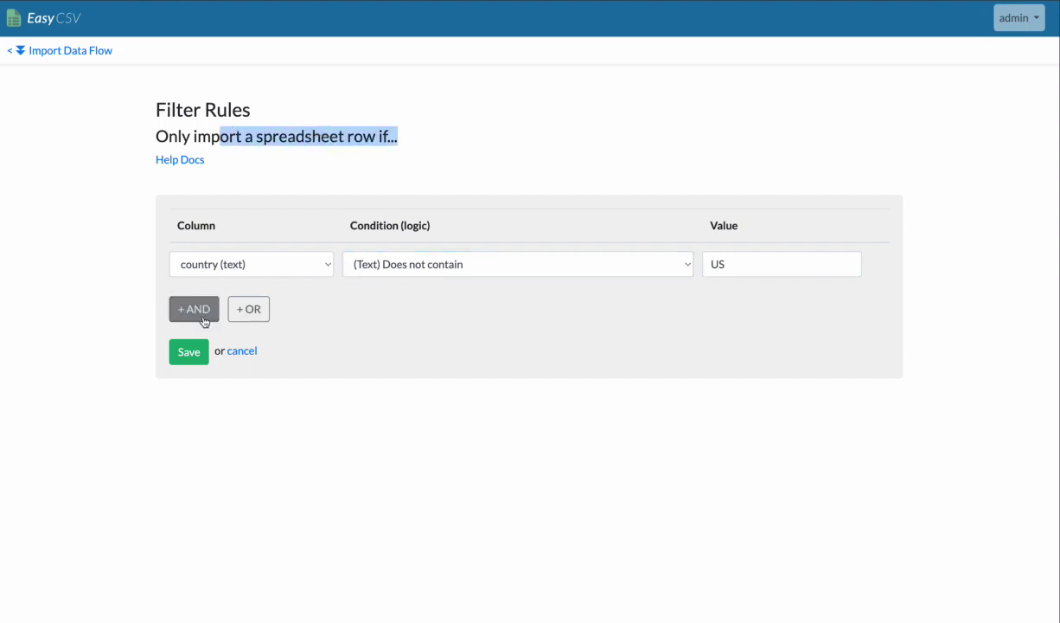
click(59, 51)
Start a new virtual field with the output field key phone that uses the Phone Number (text) column
scroll(113, 256, down, 10)
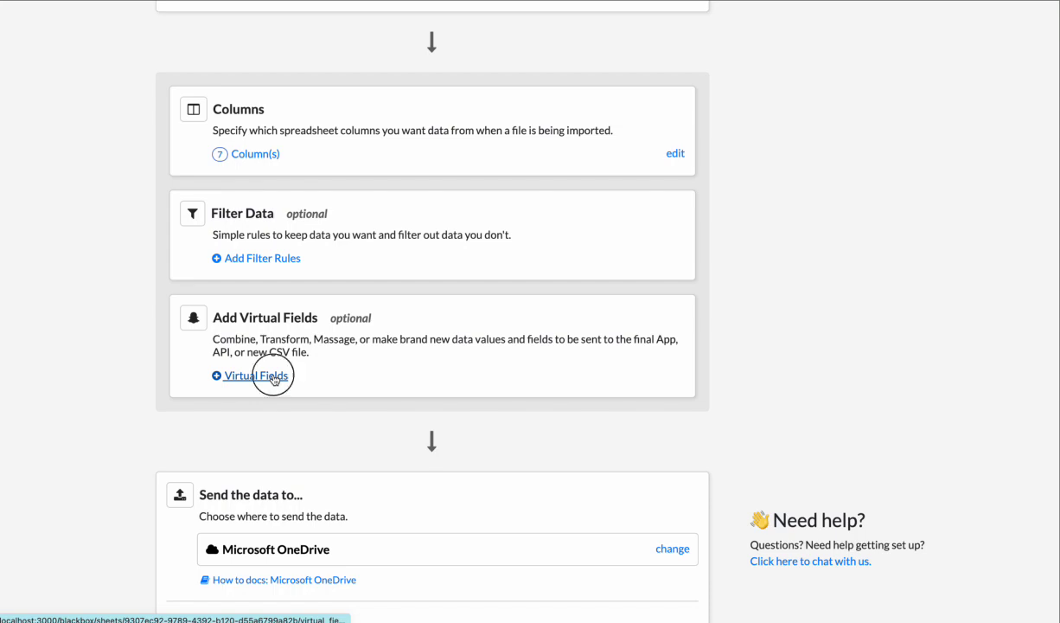
click(273, 377)
click(214, 230)
click(299, 333)
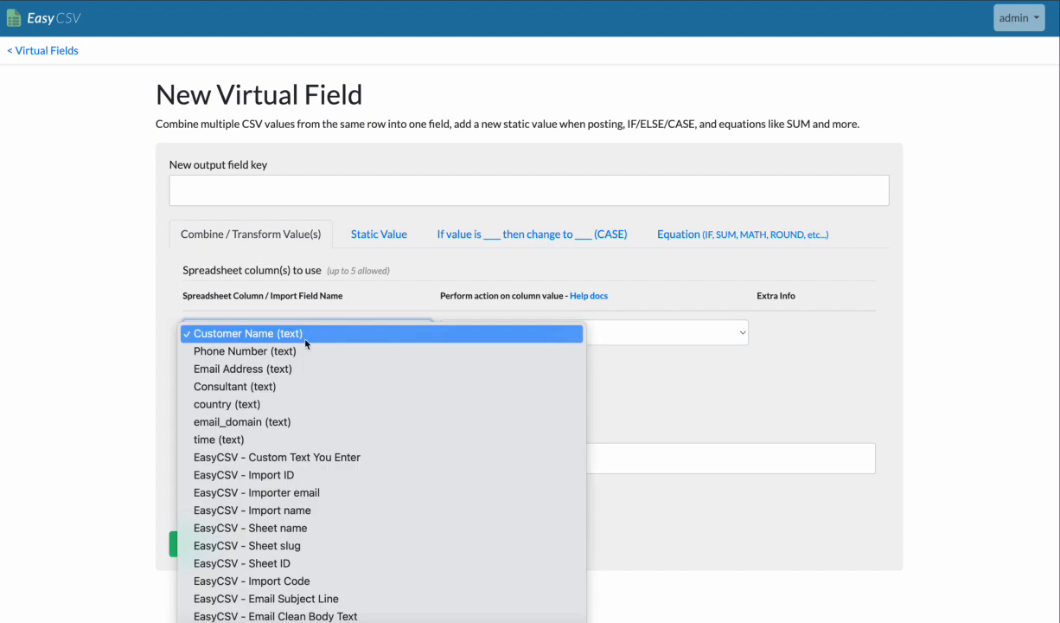
click(304, 353)
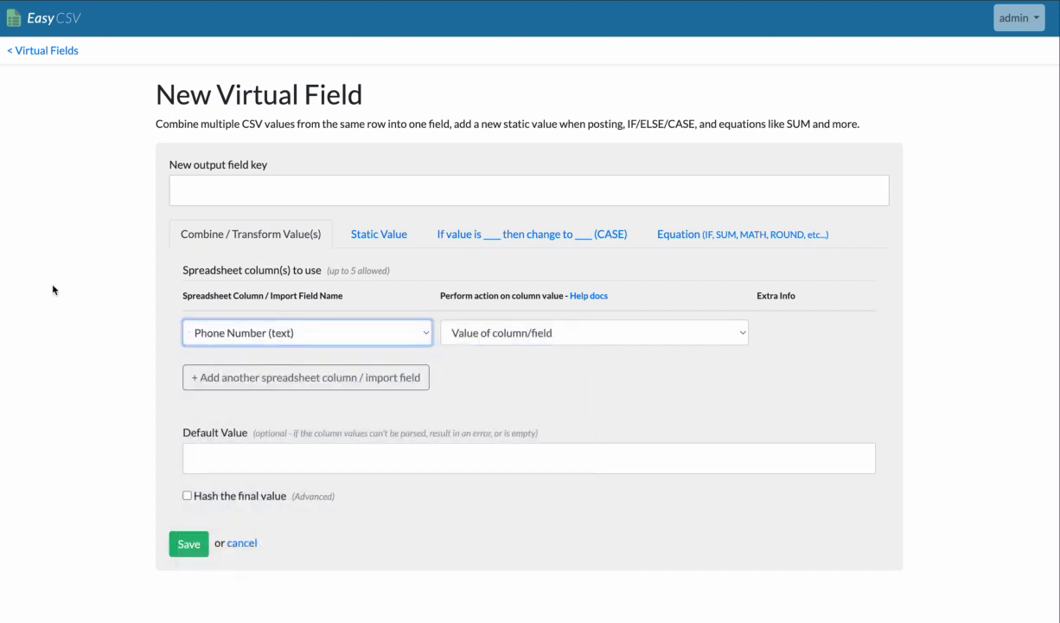
click(190, 196)
text(phone)
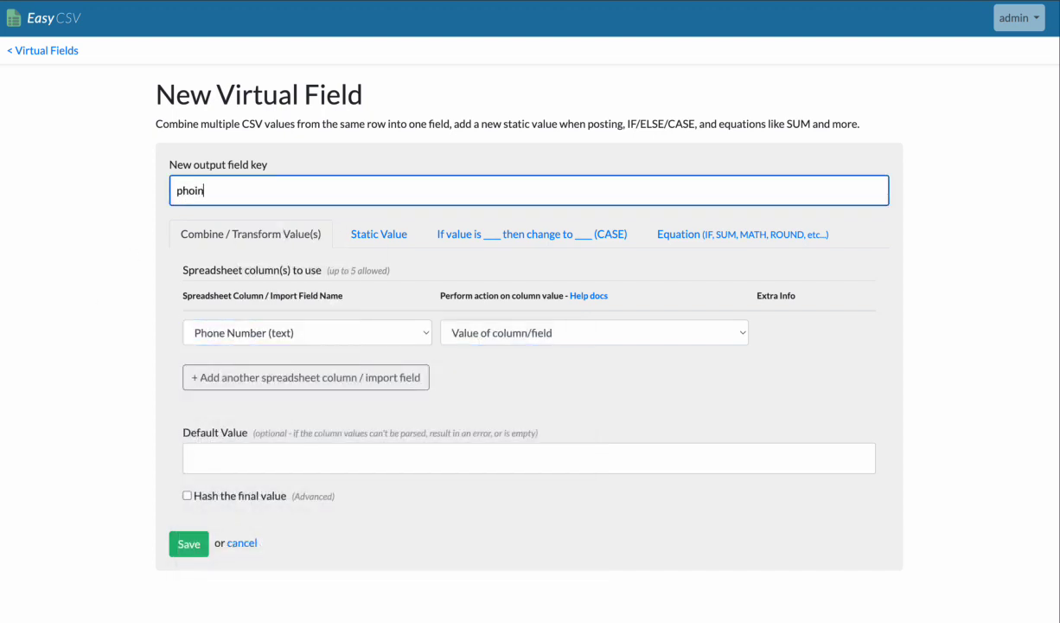
click(51, 261)
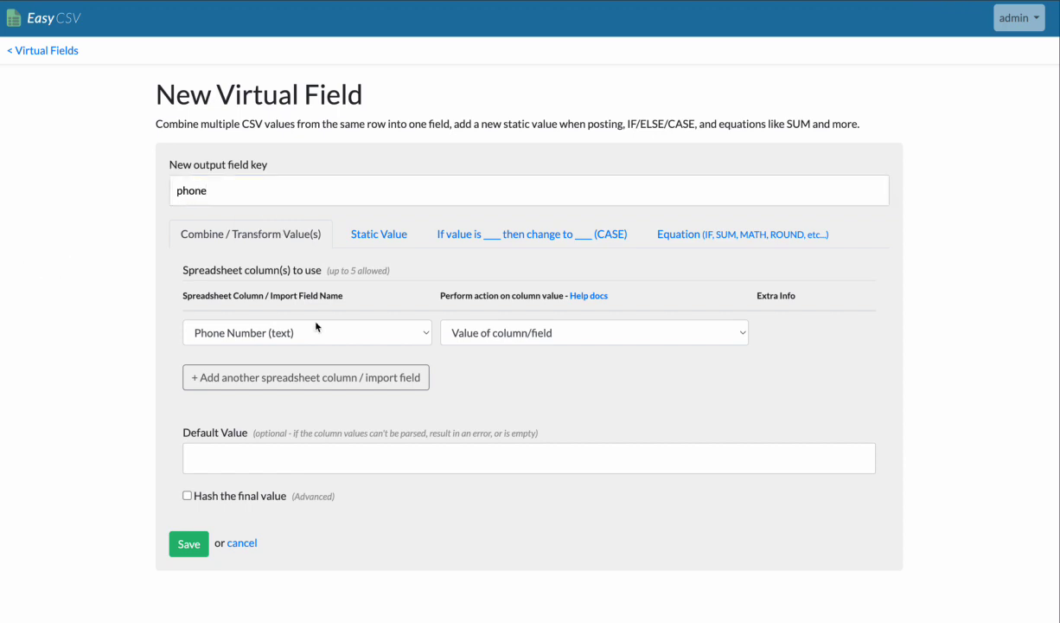
Try the Remove Character(s) action with "-" on the Phone Number value, and reset the action to Value of column/field
click(498, 339)
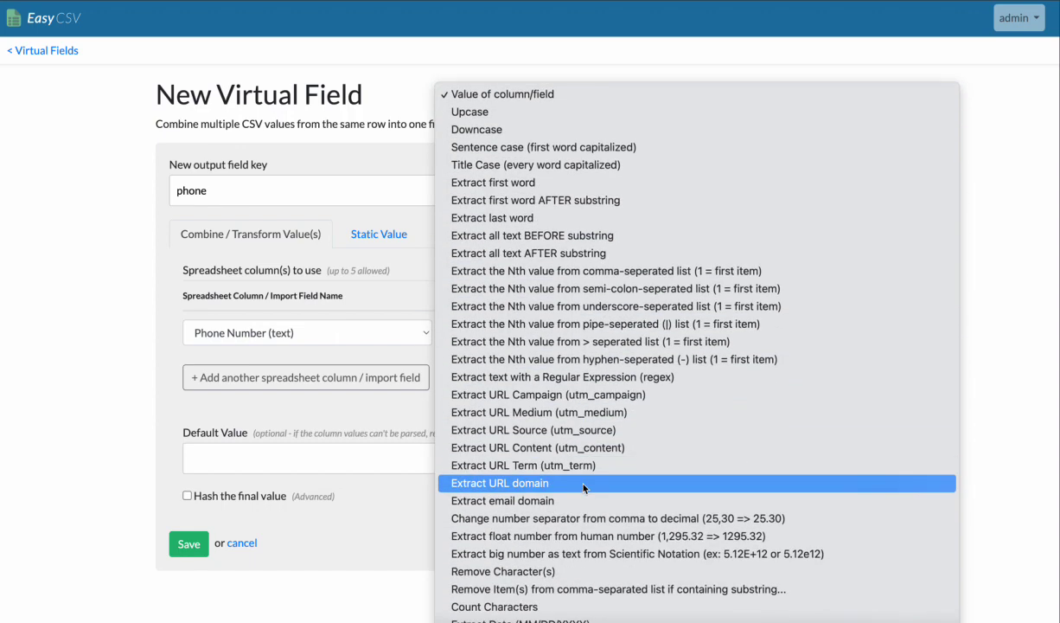
click(567, 571)
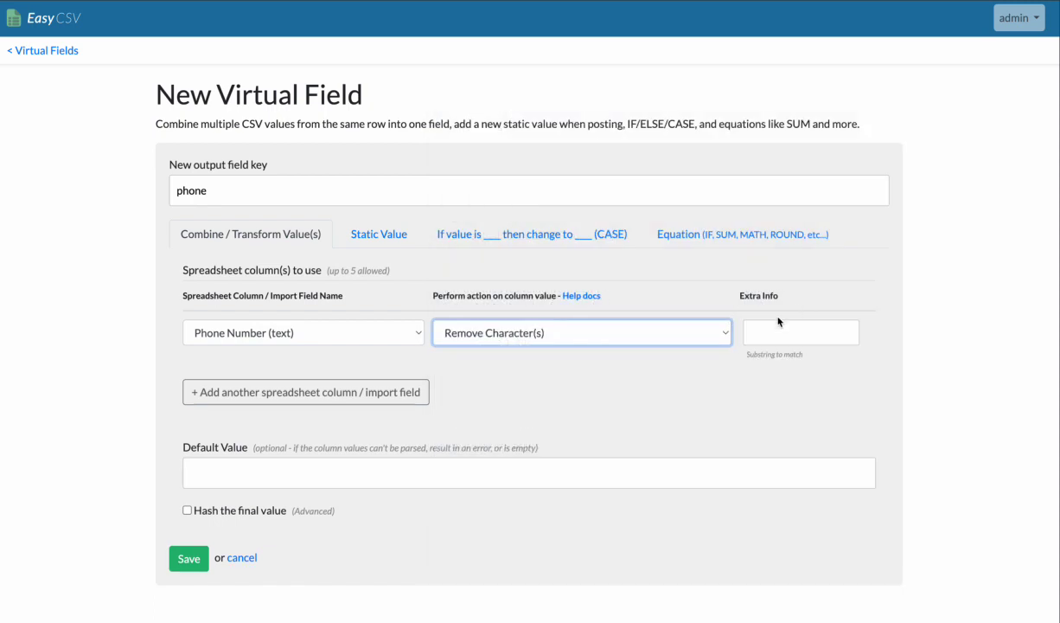
click(759, 332)
text(-)
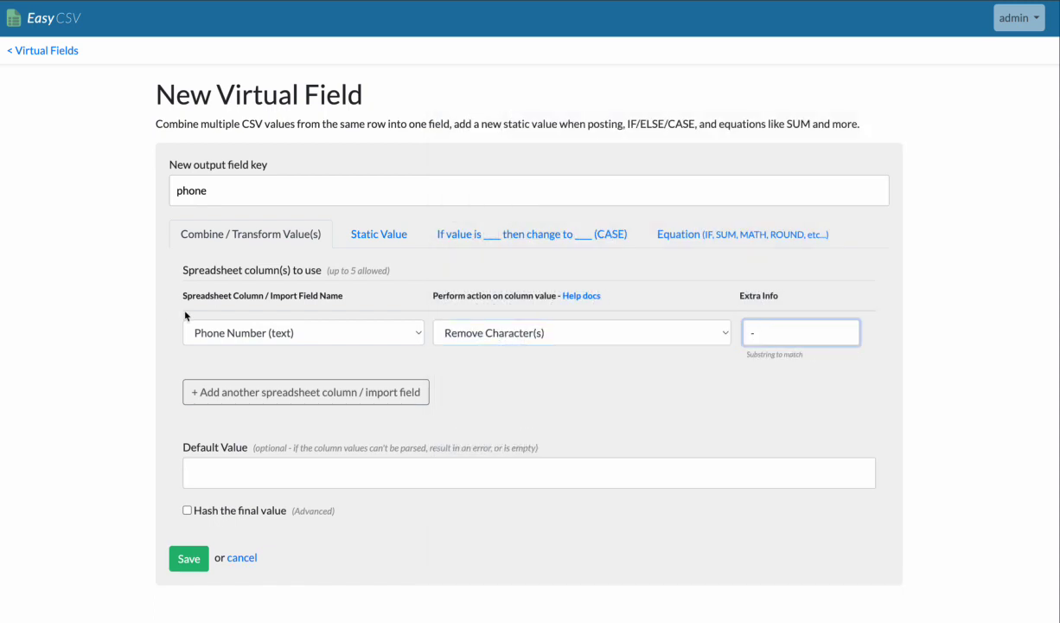
click(152, 311)
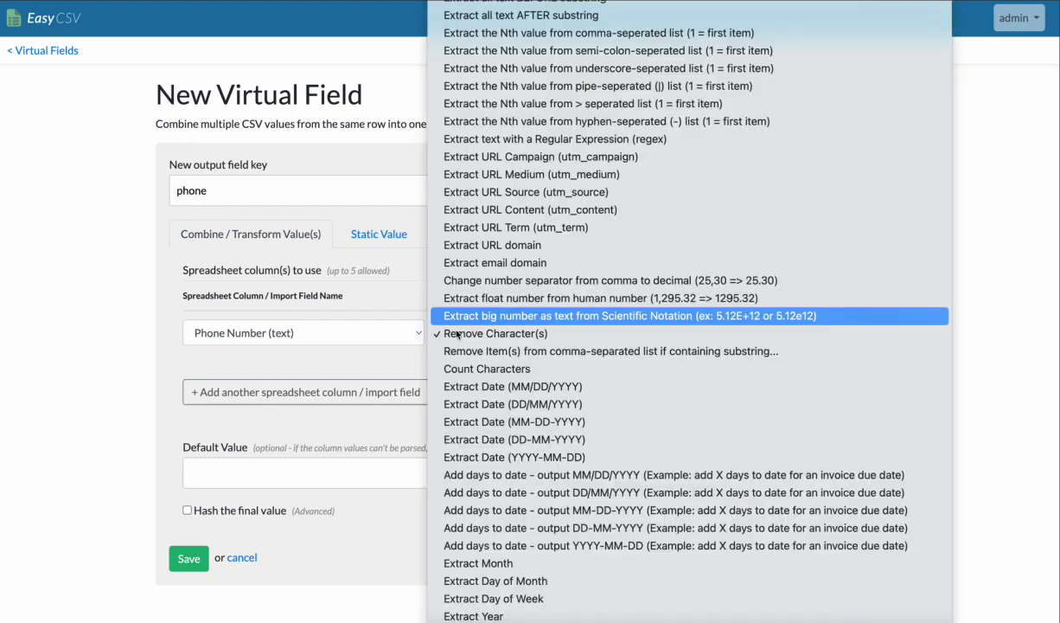
click(443, 332)
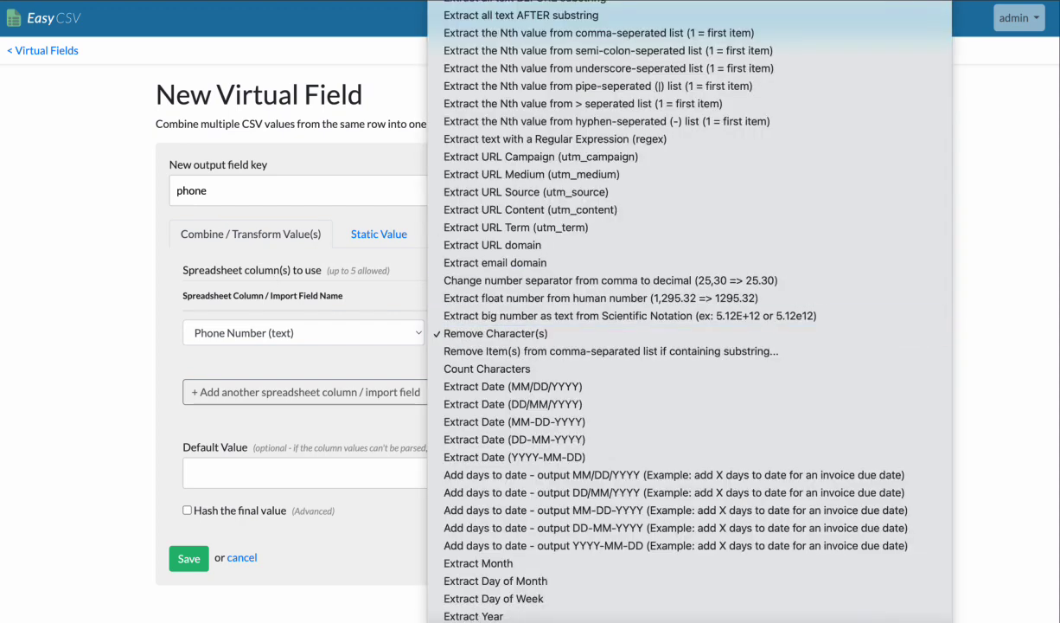
click(471, 241)
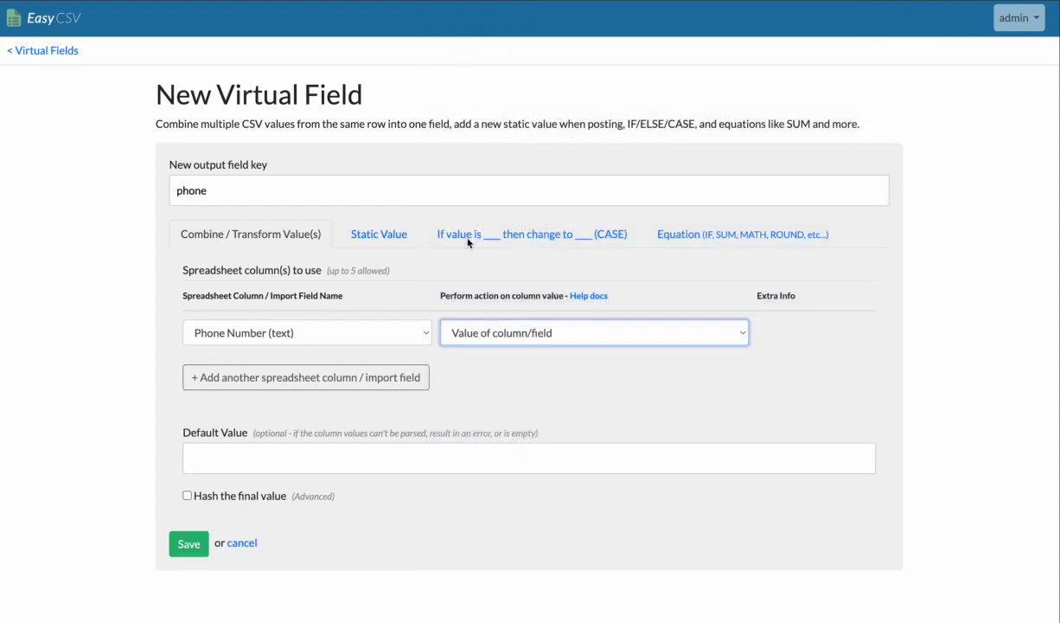
Save the phone virtual field and return to the Import Data Flow
click(191, 555)
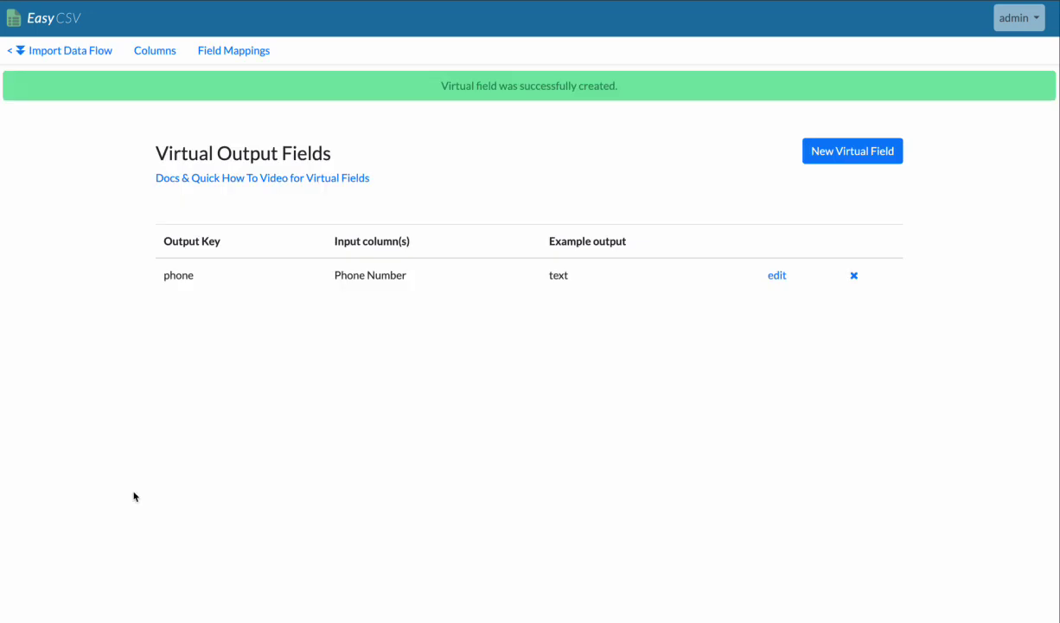
click(78, 52)
scroll(100, 285, down, 5)
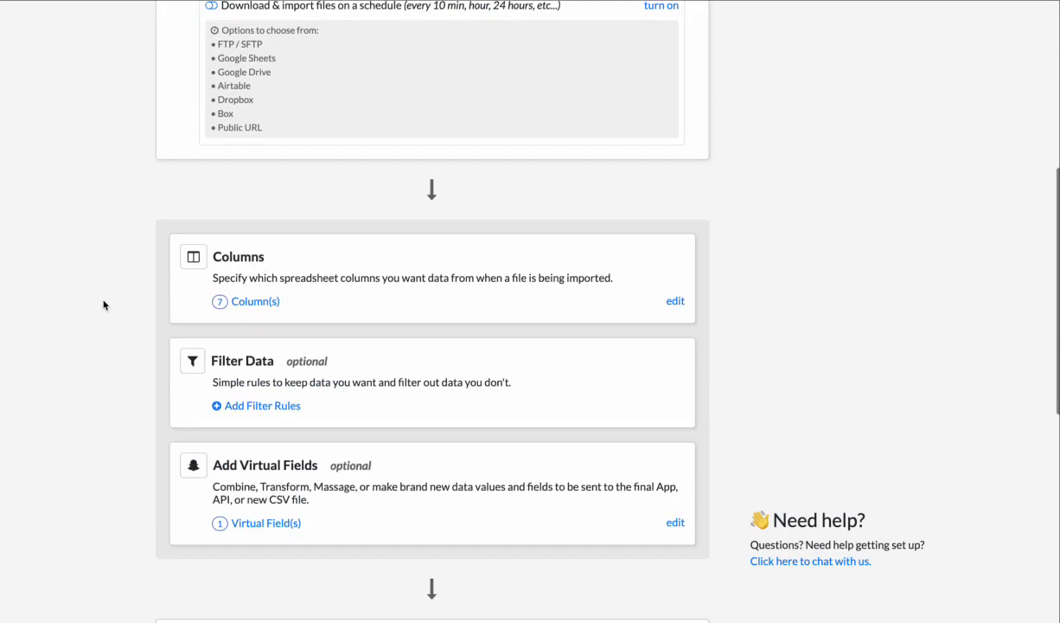
Review the Microsoft OneDrive output options and place the phone column directly after Phone Number in the new CSV file columns
scroll(103, 304, down, 5)
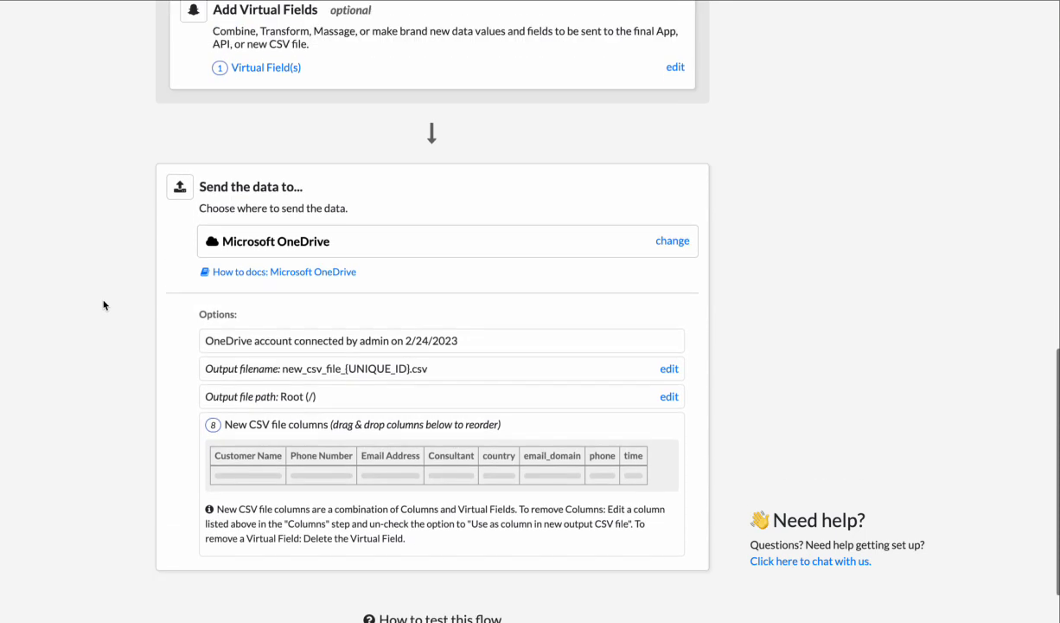
scroll(103, 304, up, 1)
scroll(102, 303, down, 2)
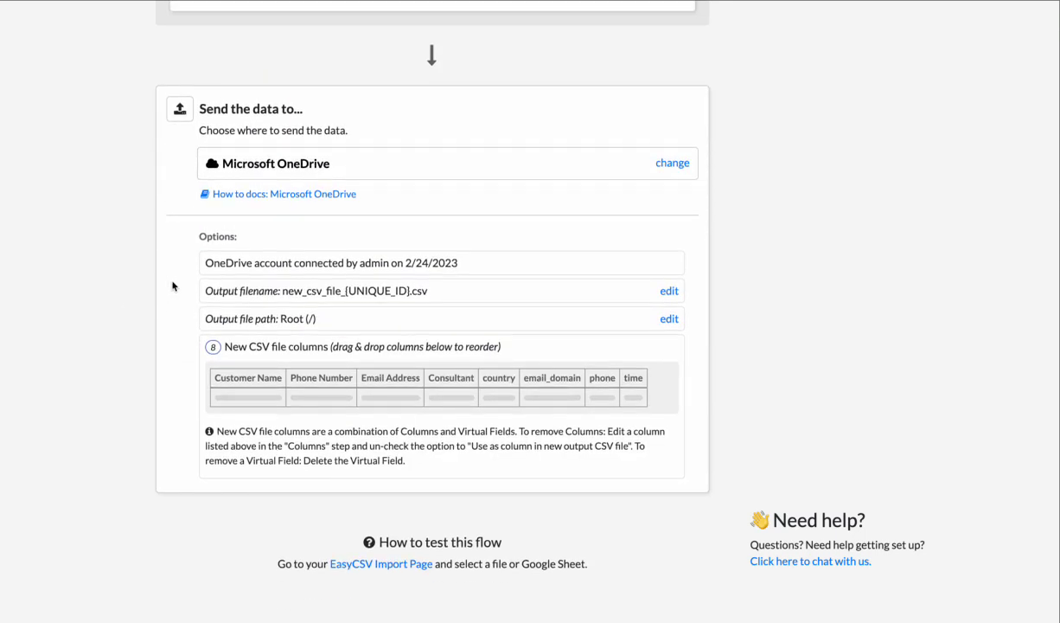
drag(205, 262, 331, 262)
click(312, 261)
drag(517, 296, 268, 314)
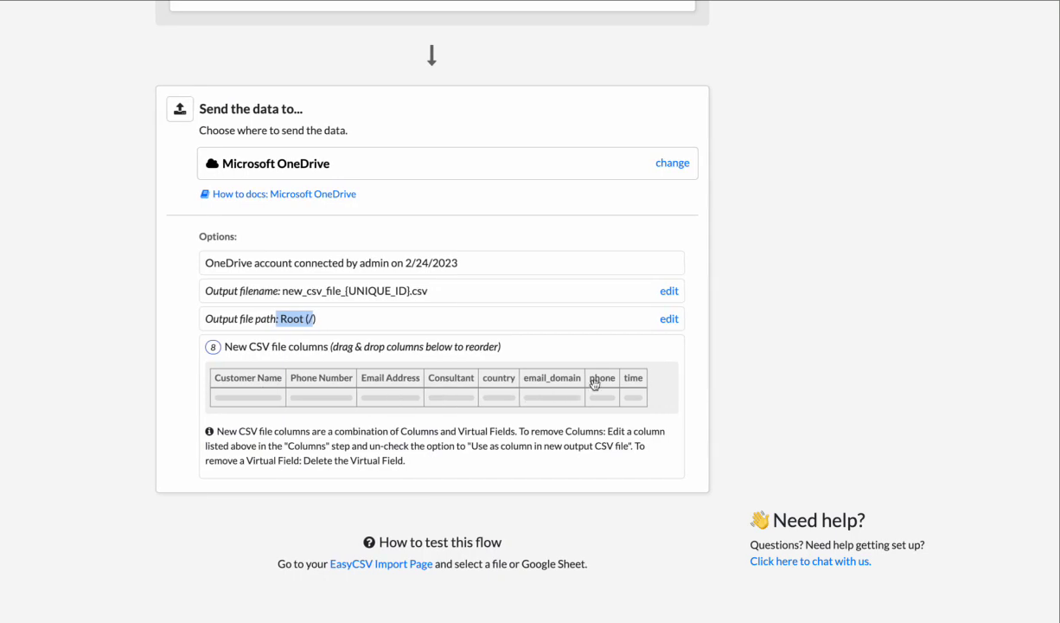
drag(594, 383, 350, 396)
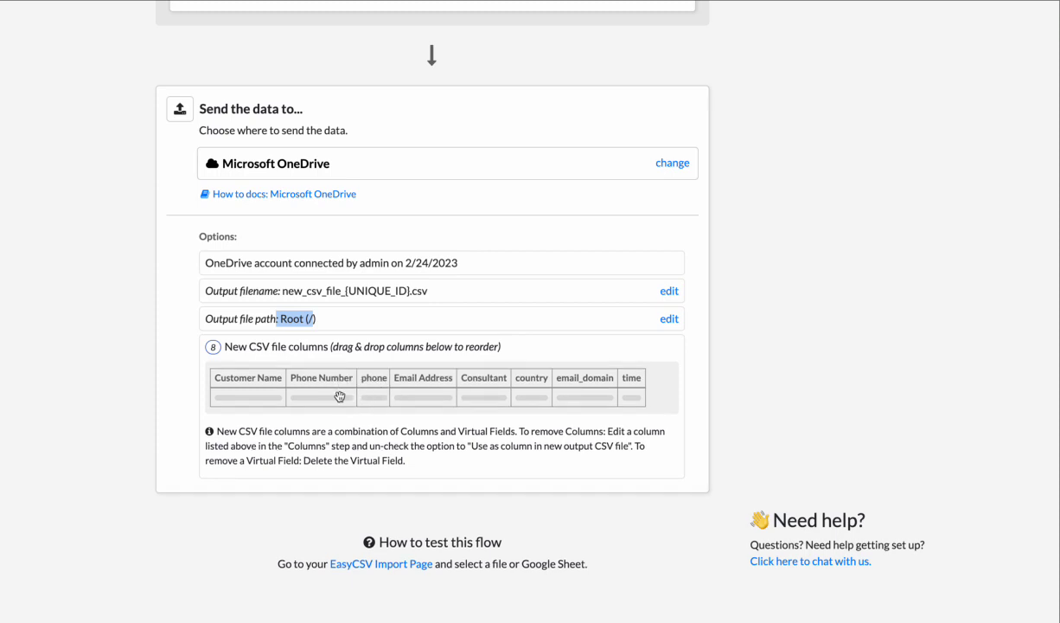
Stop sending the Phone Number spreadsheet column to the destination file and return to the Import Data Flow
scroll(320, 392, up, 5)
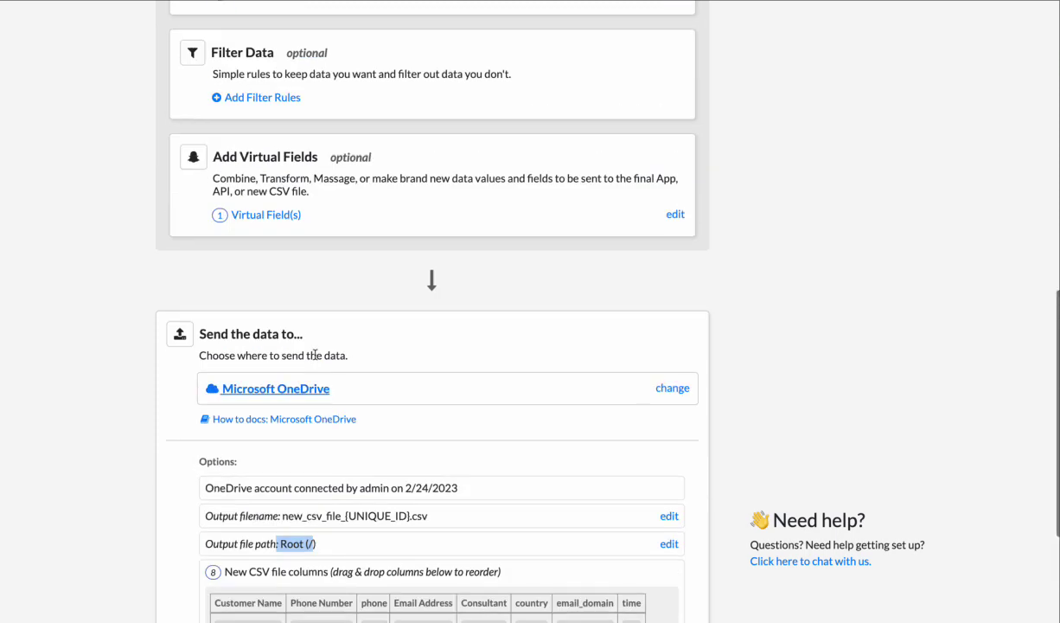
click(259, 90)
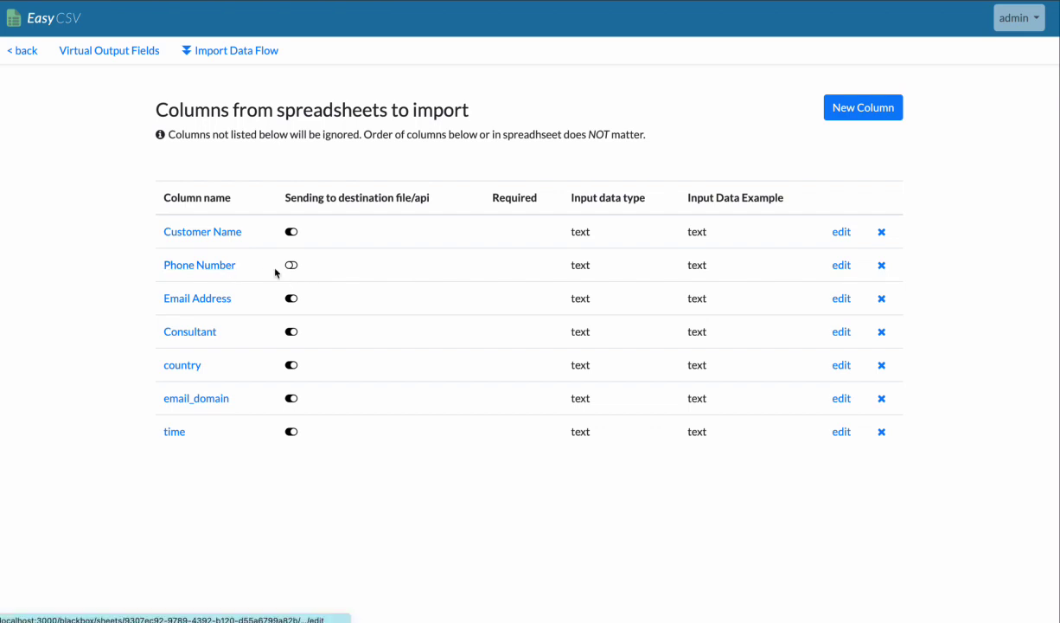
click(244, 59)
Place the phone column directly after Customer Name in the new CSV file columns
scroll(160, 229, down, 10)
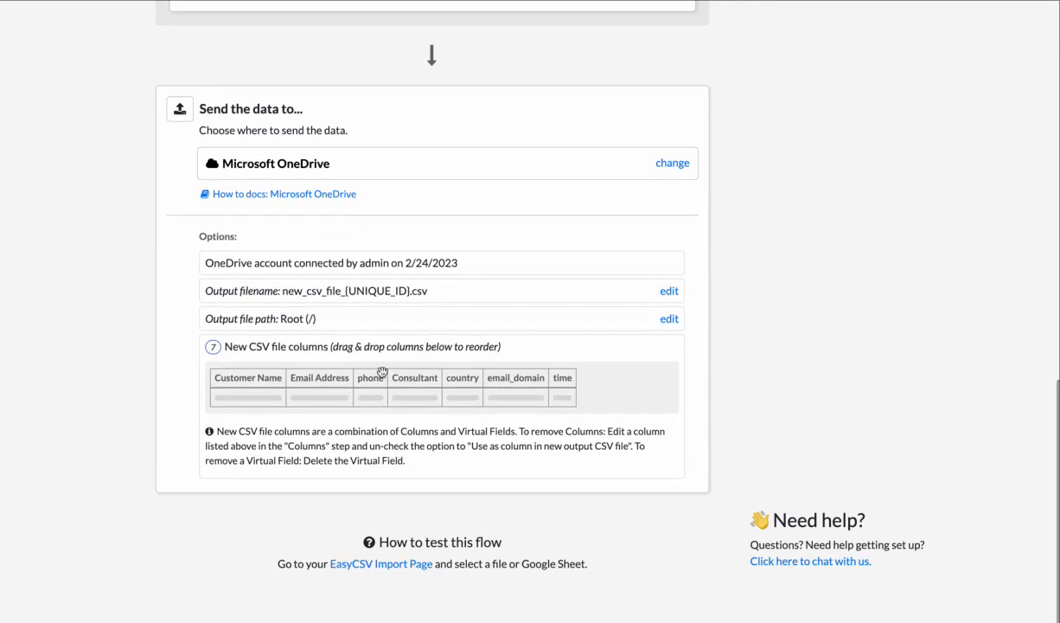
drag(383, 374, 294, 391)
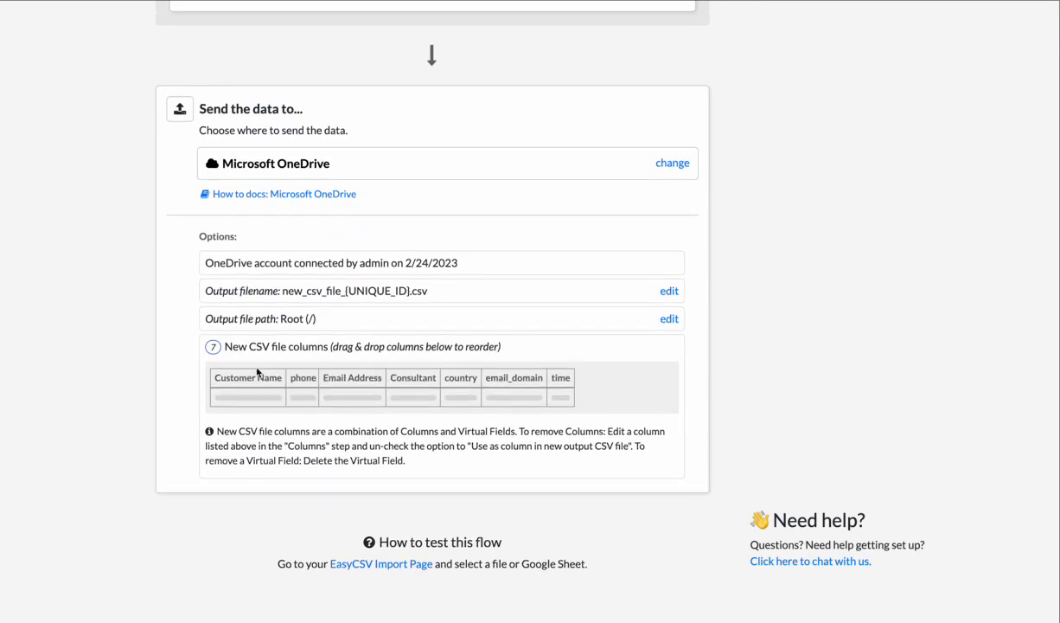
scroll(293, 256, up, 3)
scroll(291, 227, down, 3)
Review which spreadsheet columns are sent to the destination file and return to the Import Data Flow
scroll(322, 378, up, 10)
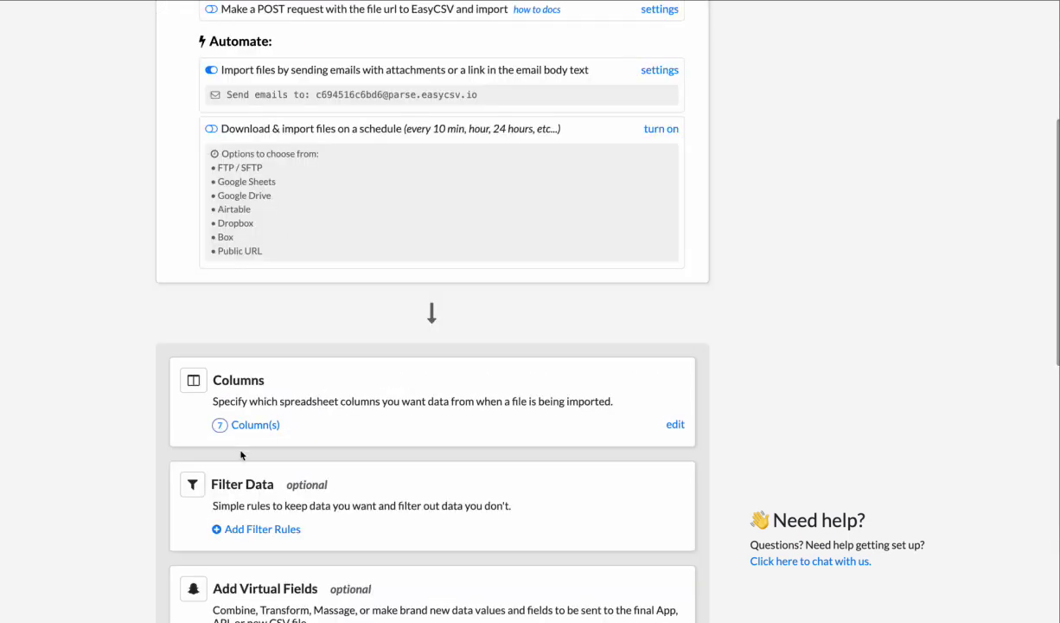
click(242, 424)
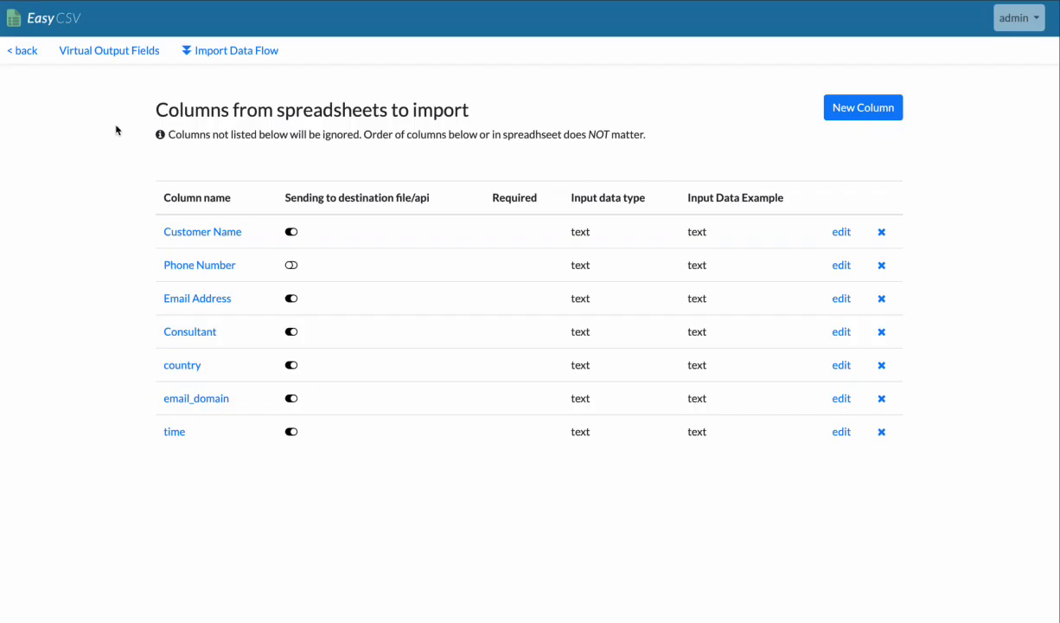
click(201, 54)
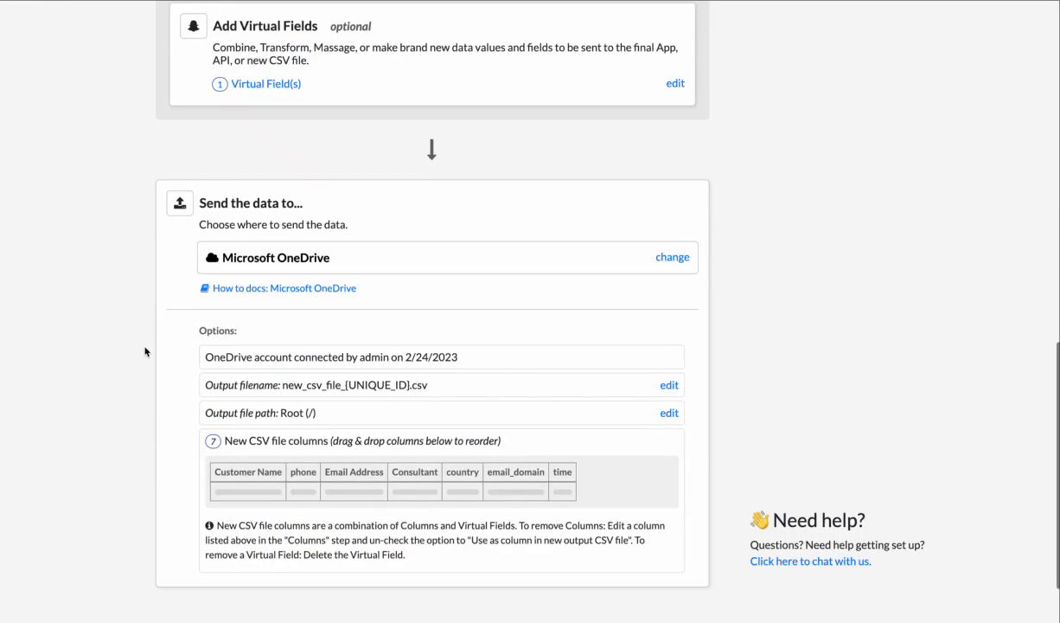
Open the output file path for editing and set the OneDrive folder path to /imports
scroll(144, 351, down, 3)
click(670, 342)
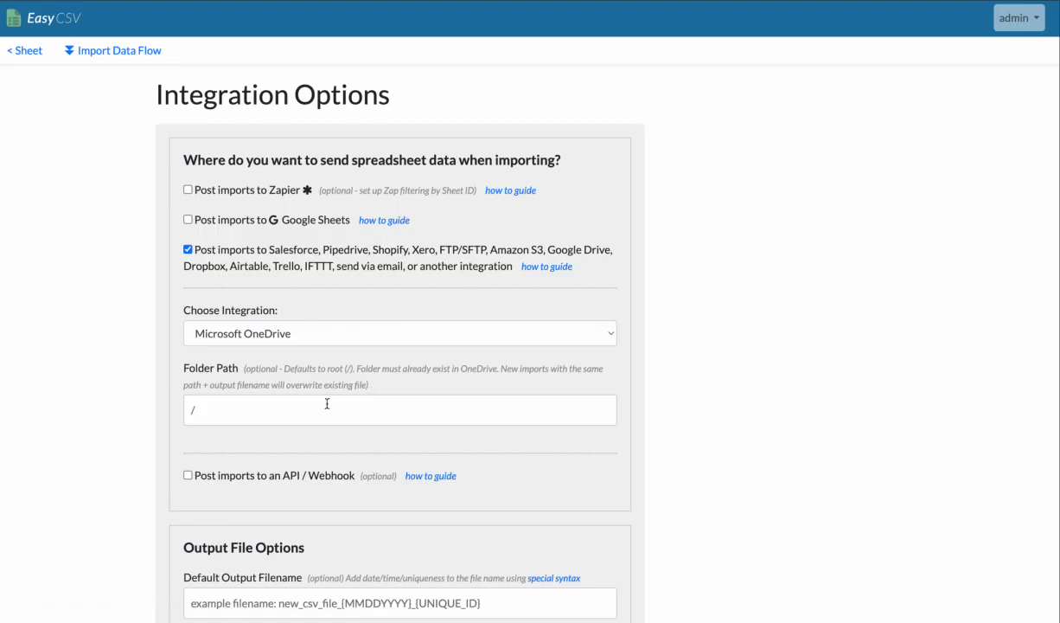
click(282, 410)
text(/imports)
click(148, 450)
Set the default output filename to orders_{YYYY}_{MM}_{DD}
scroll(100, 433, down, 3)
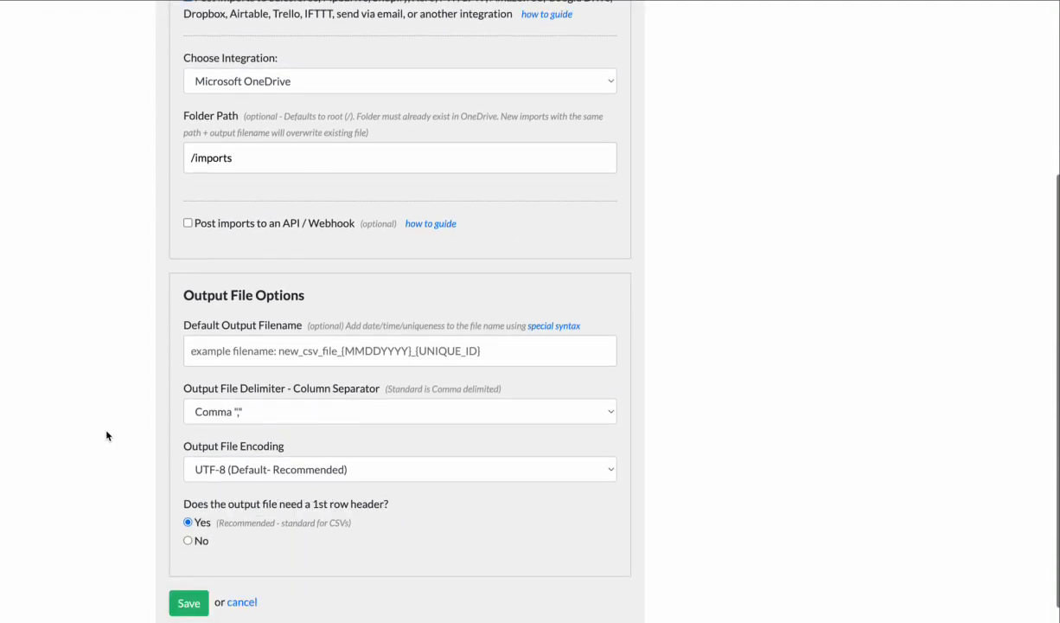
click(278, 359)
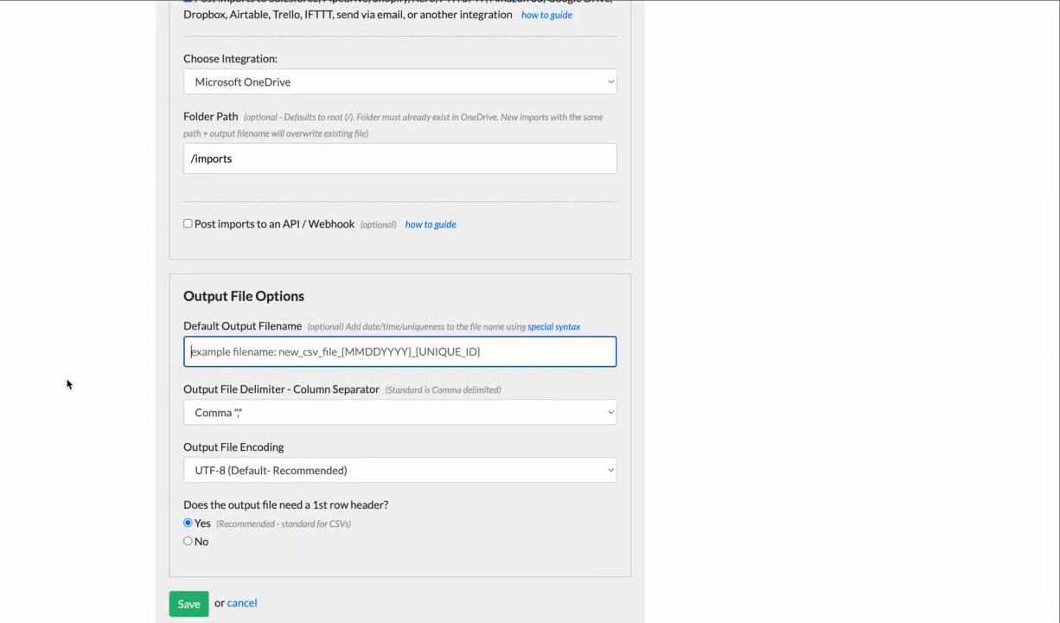
text(ord)
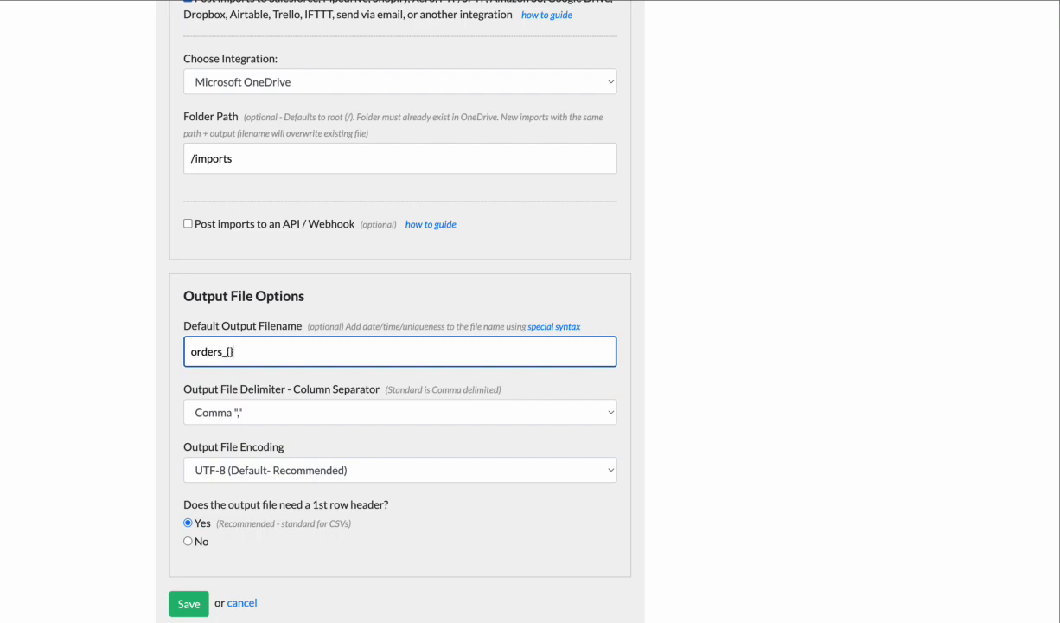
text(ers_{YYYY}_{MM}_{D)
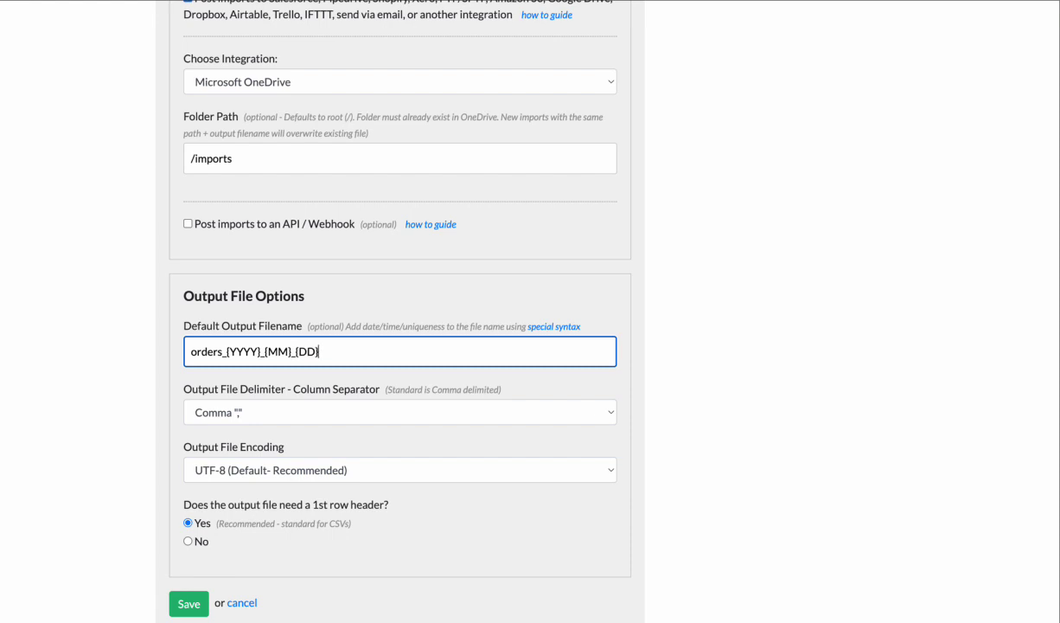
text(D})
Set the output file delimiter to Semicolon ";" and keep the UTF-8 output file encoding
click(187, 408)
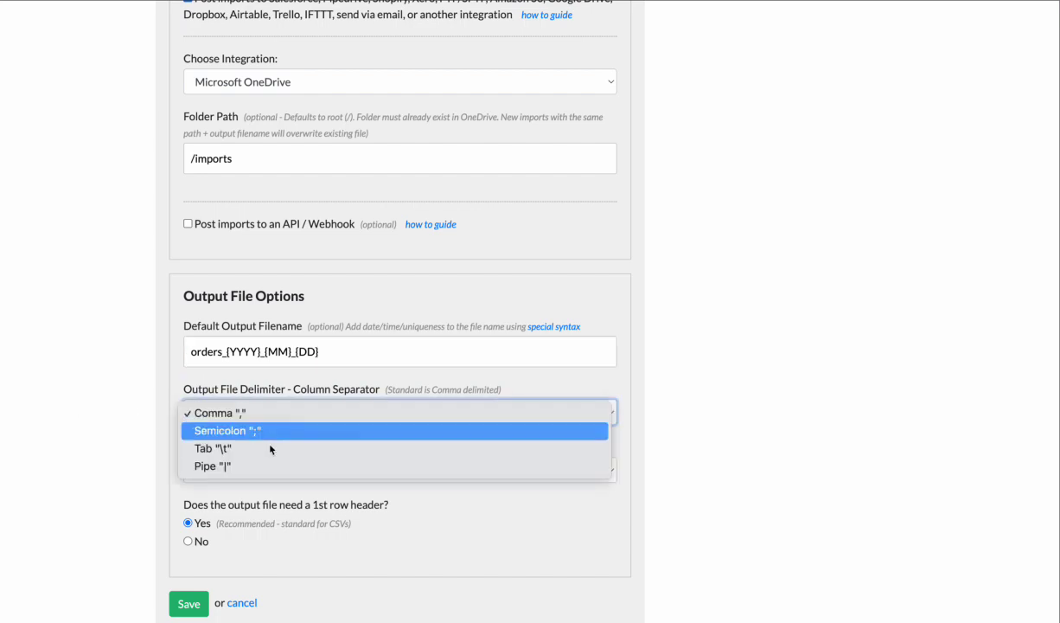
click(197, 427)
click(228, 467)
click(139, 504)
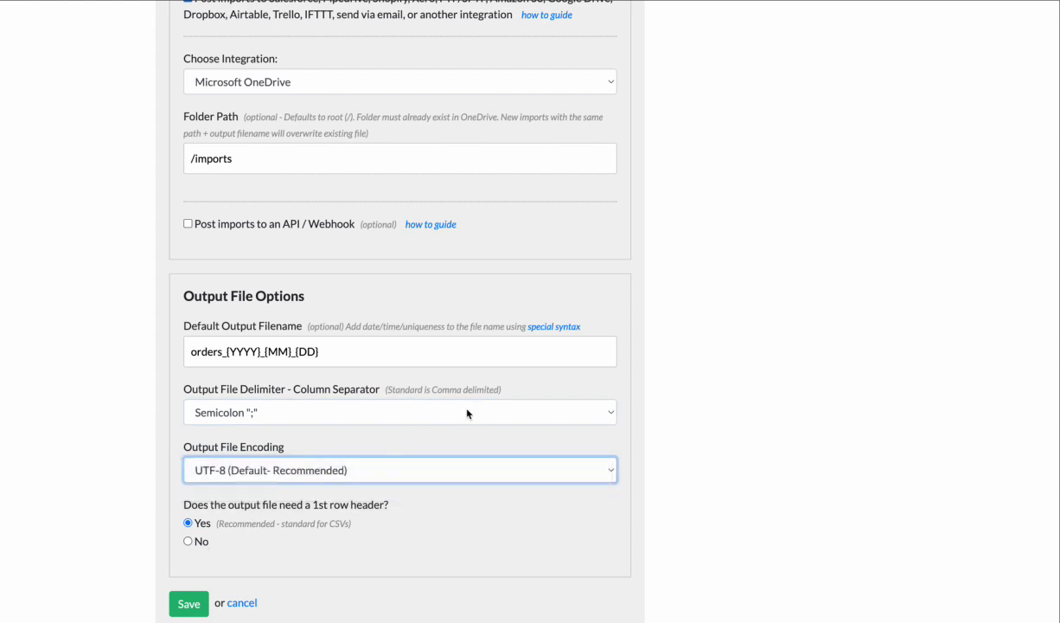
Open the special syntax documentation for output filenames and copy the {UNIQUE_ID} placeholder
scroll(561, 355, down, 1)
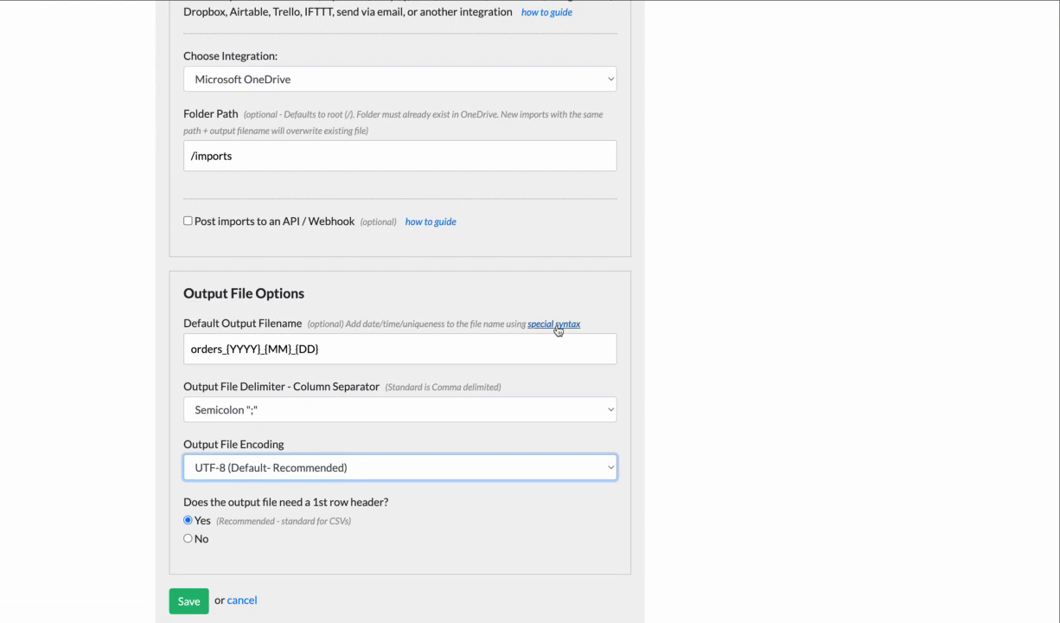
click(558, 326)
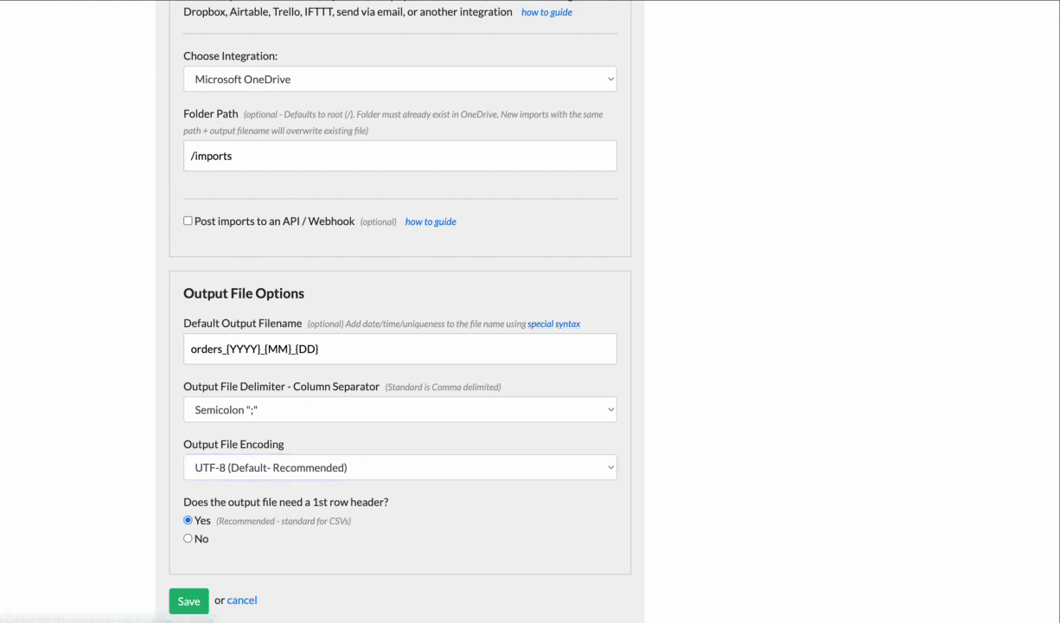
scroll(207, 313, down, 1)
scroll(189, 346, down, 5)
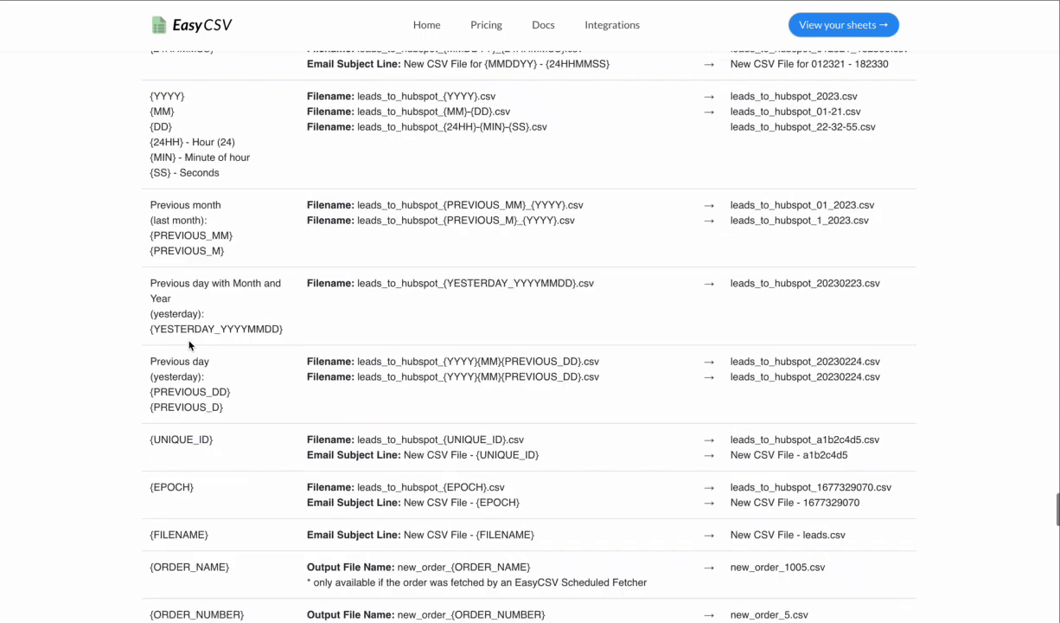
drag(222, 454, 144, 451)
click(227, 446)
drag(226, 446, 150, 450)
key(ctrl+c)
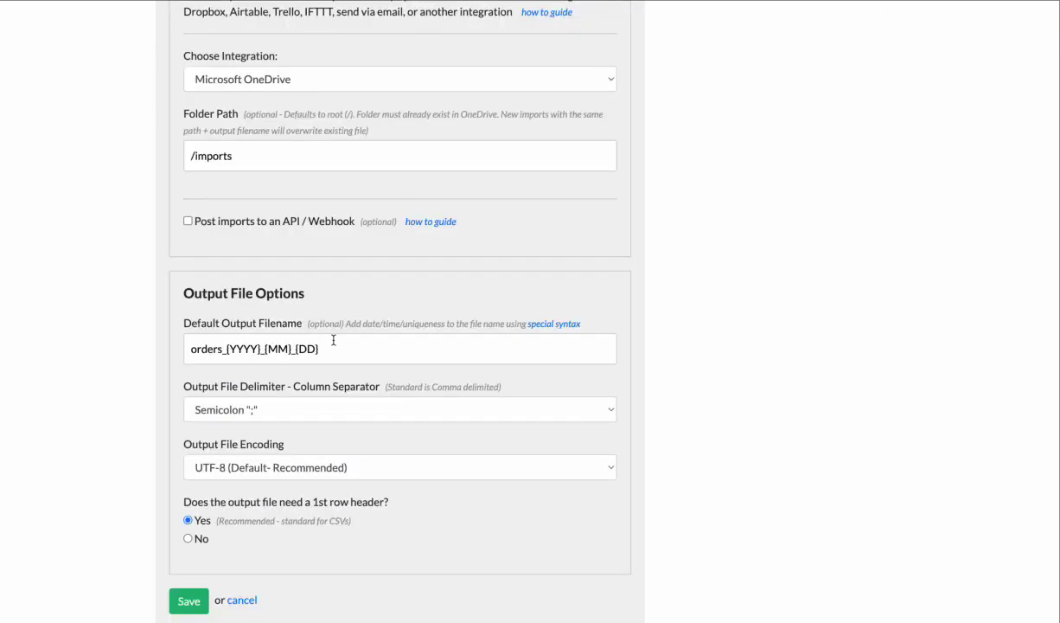
Replace the default output filename with the {FILENAME} placeholder
drag(320, 349, 232, 346)
key(ctrl+a)
key(BackSpace)
key(ctrl+v)
click(121, 356)
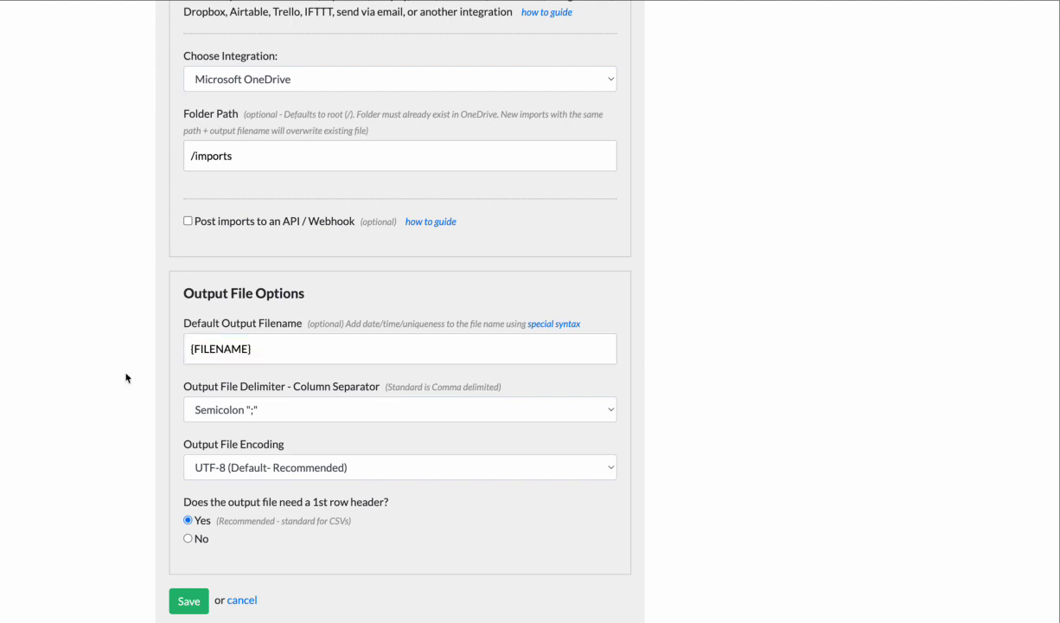
Return to the OneDrive Import page without saving and highlight the address for importing via email
scroll(126, 378, up, 3)
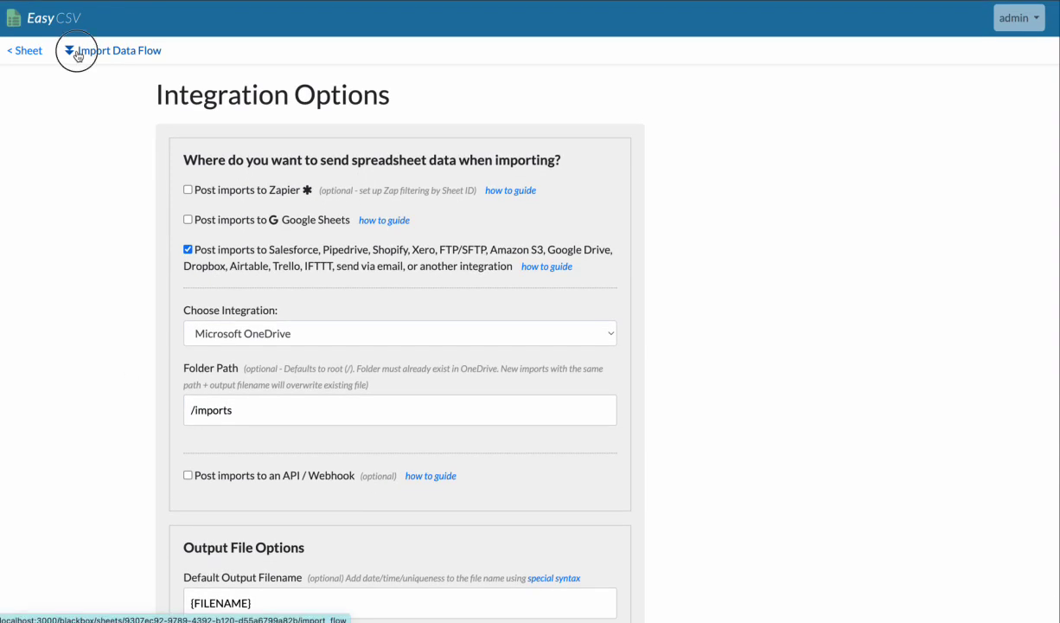
click(76, 52)
click(26, 51)
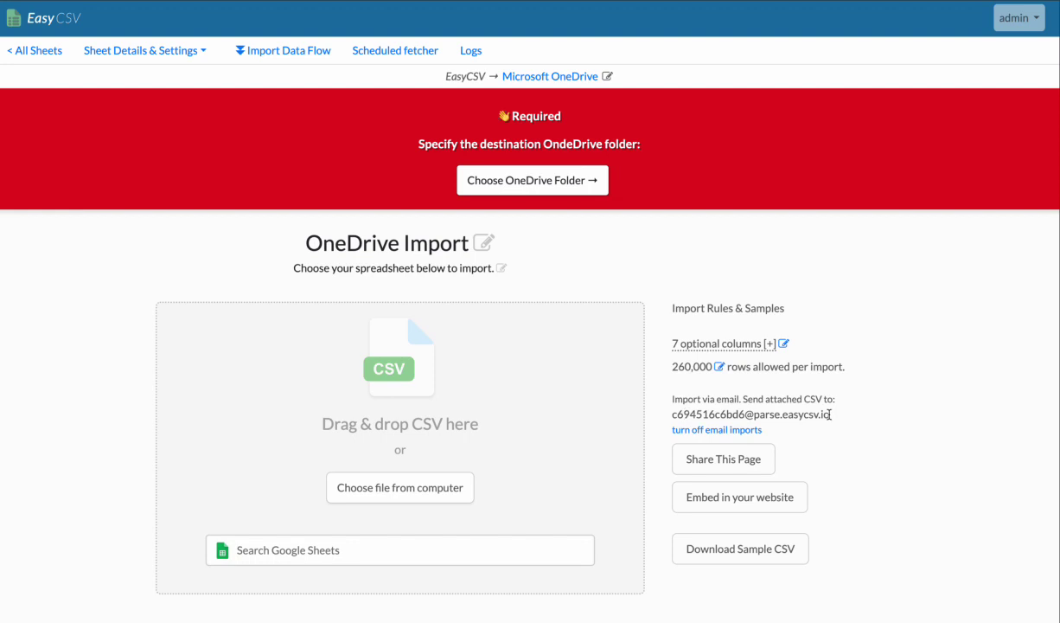
drag(673, 417, 675, 418)
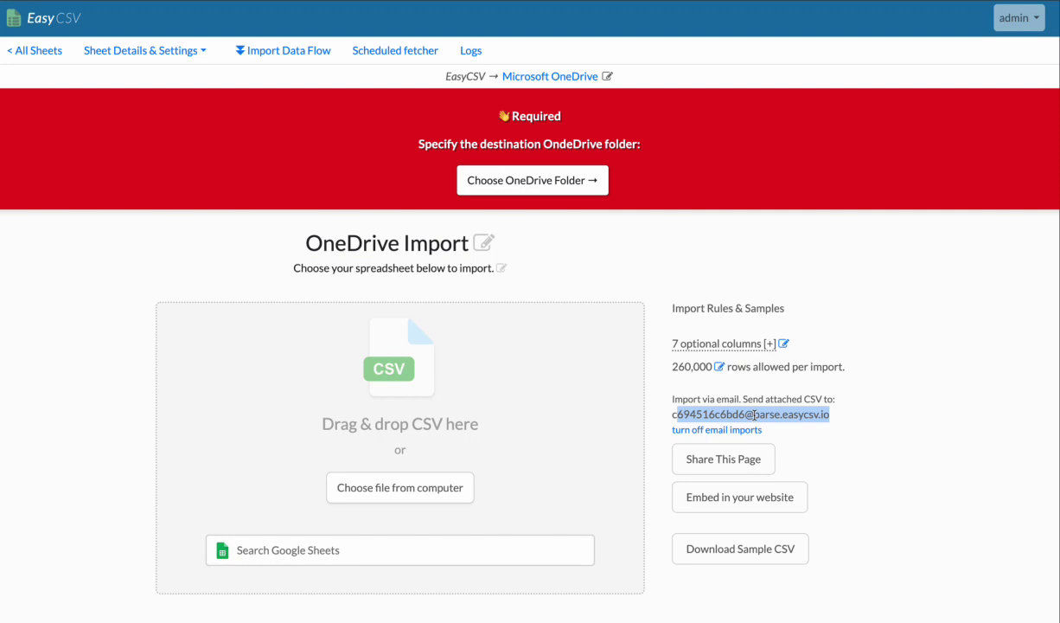
click(558, 238)
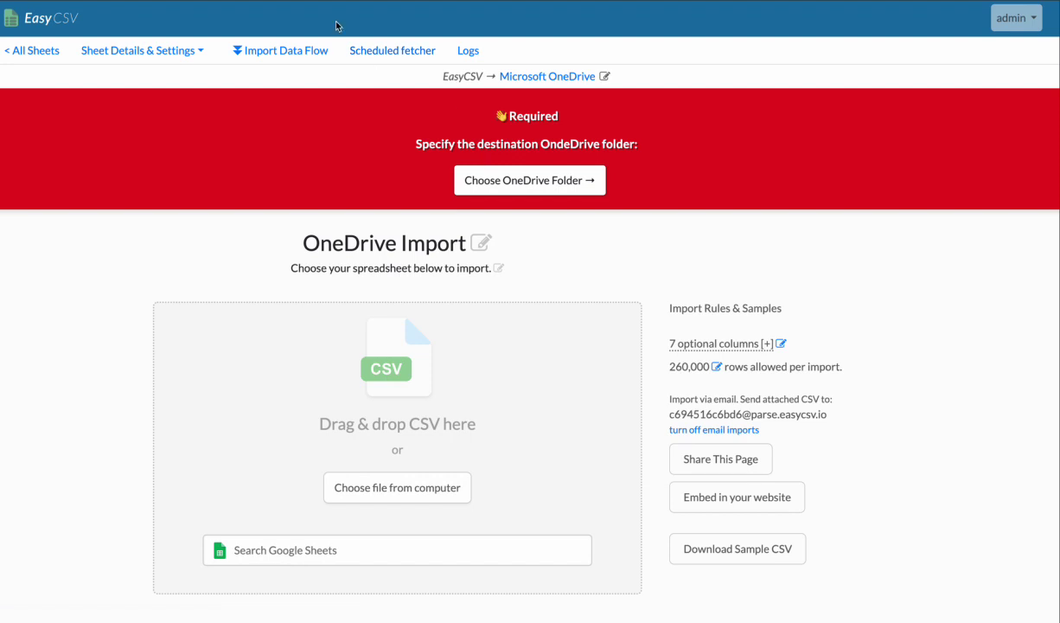
Open a new scheduled fetcher, go back, and reopen it by turning on scheduled downloads in the import data flow
click(361, 50)
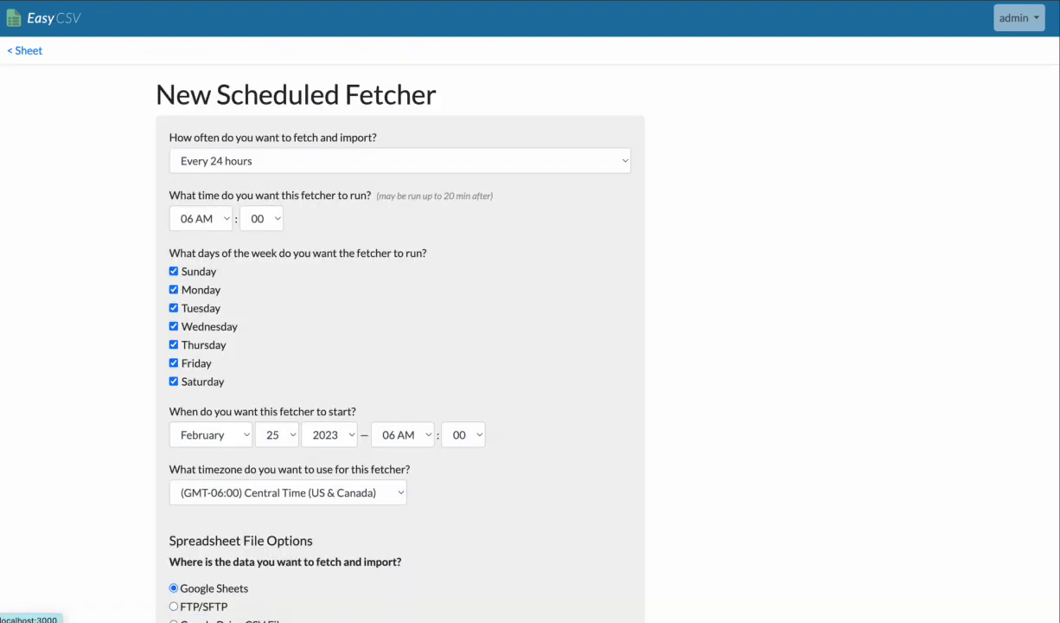
key(alt+Left)
click(243, 49)
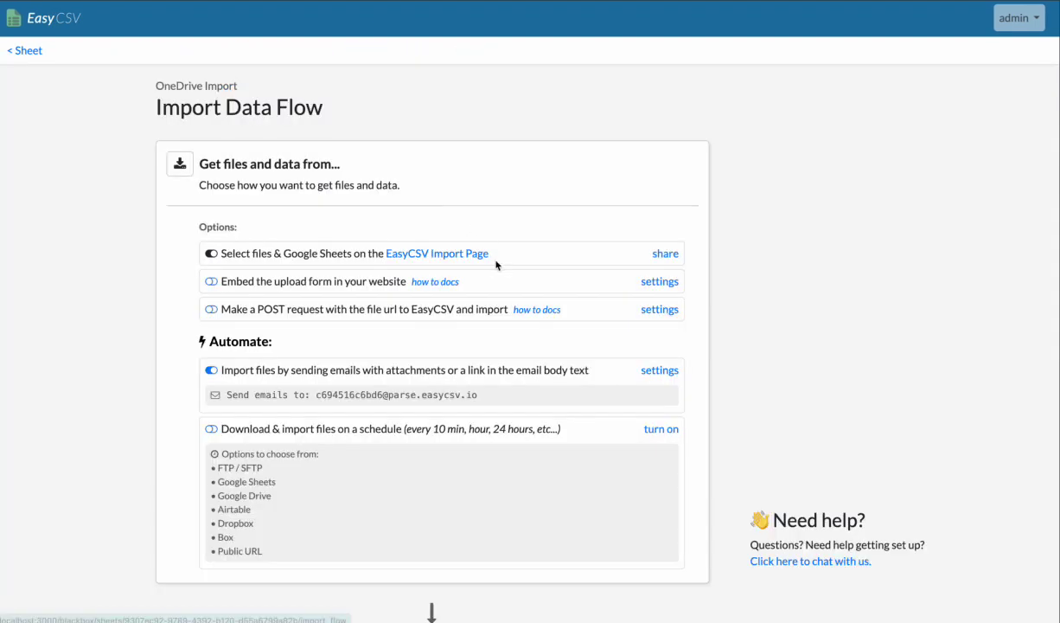
click(663, 430)
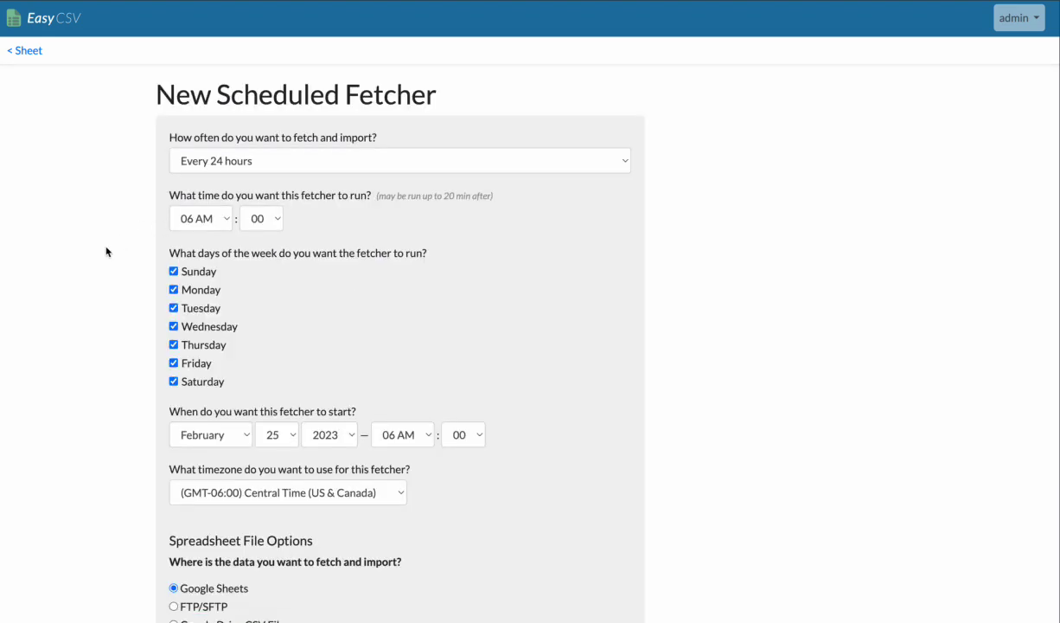
Choose FTP/SFTP as the fetcher's data source and examine its connection settings
scroll(118, 253, down, 4)
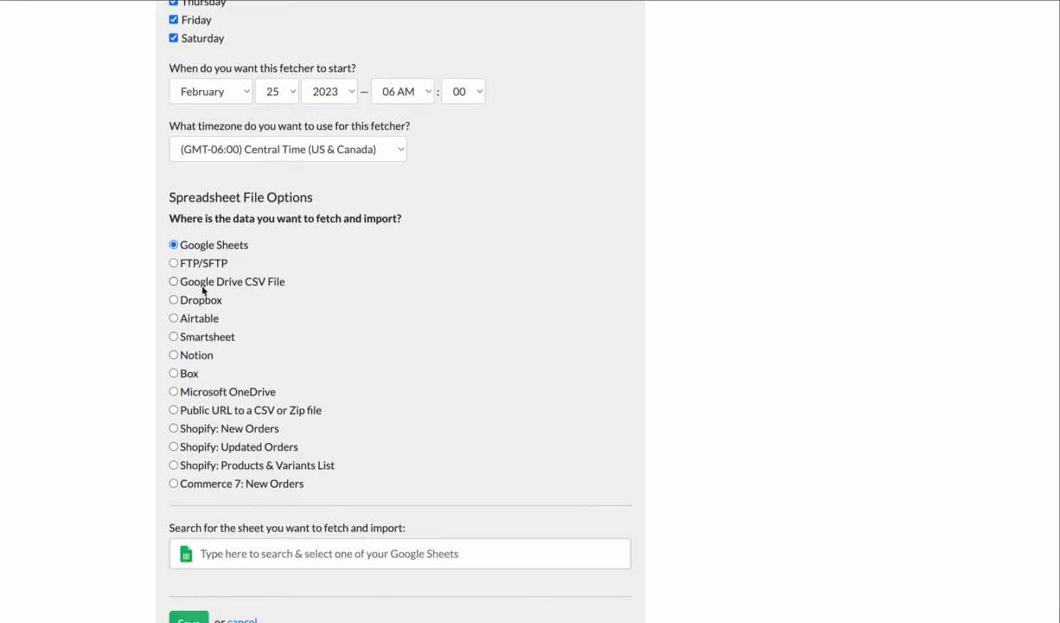
click(196, 265)
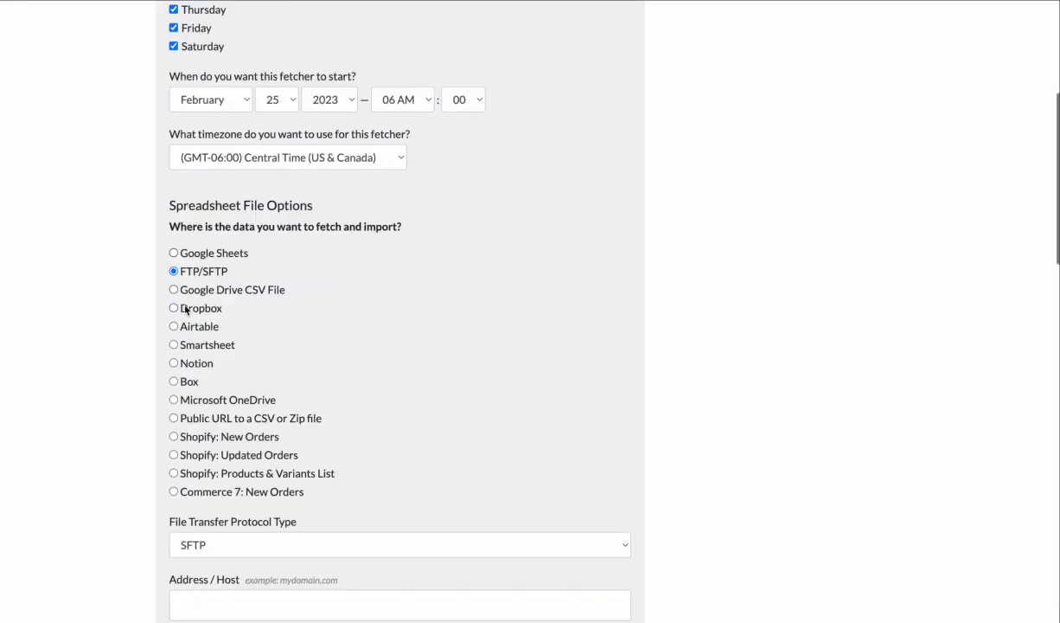
scroll(314, 405, down, 3)
scroll(319, 427, down, 6)
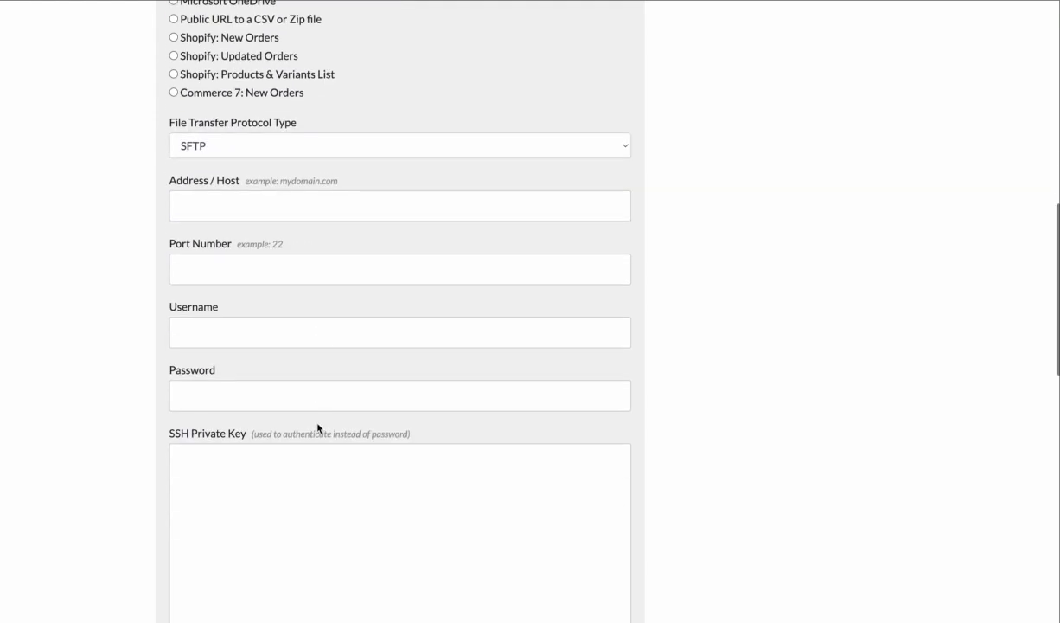
scroll(316, 443, up, 10)
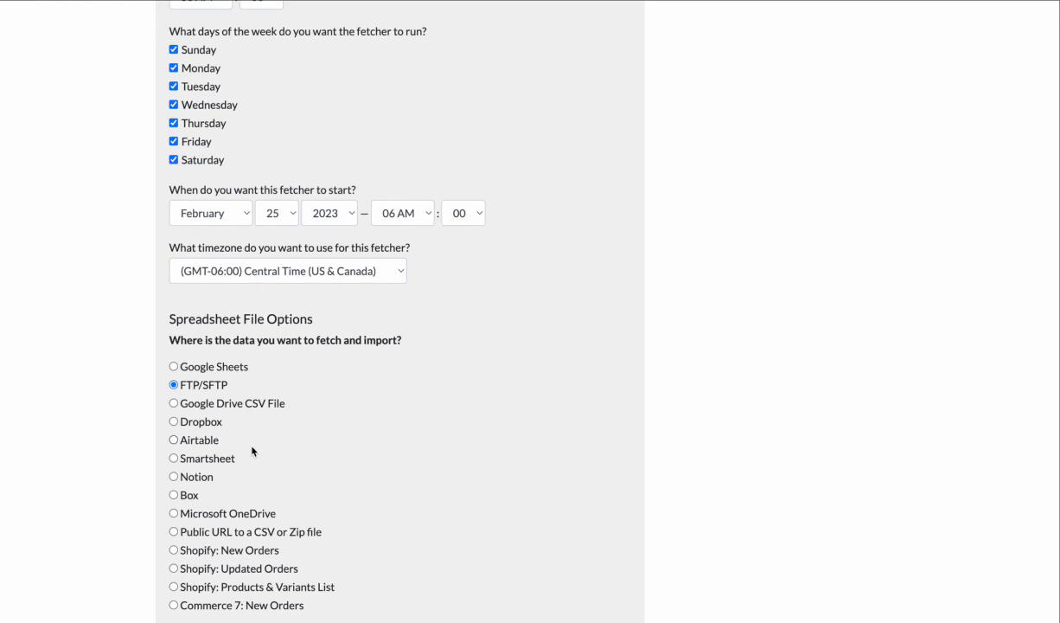
Change the fetcher's data source to Google Sheets, search for "rightway" and select the rightway_clean sheet
click(207, 367)
scroll(234, 421, down, 2)
click(284, 505)
text(r)
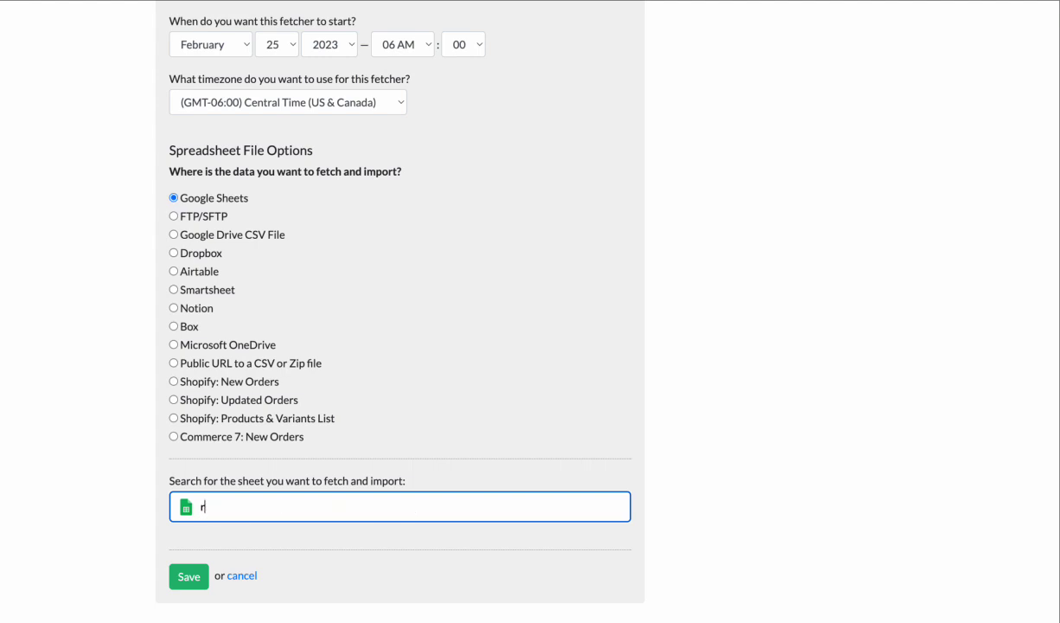
text(ightway)
click(284, 538)
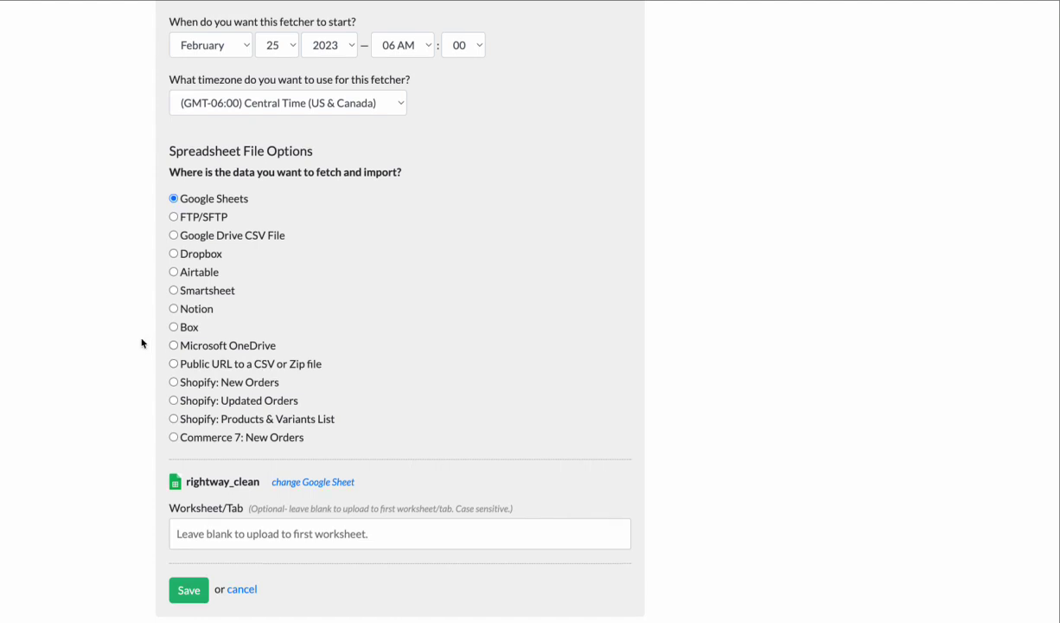
Set the fetcher's frequency to Every 10-20 minutes
scroll(142, 343, up, 6)
click(252, 157)
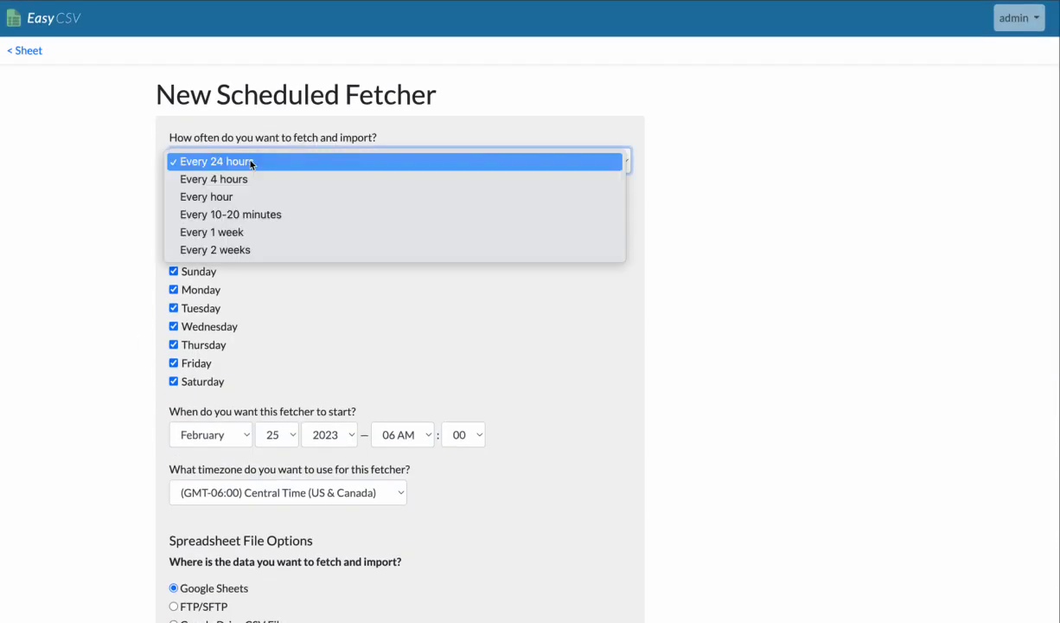
click(251, 215)
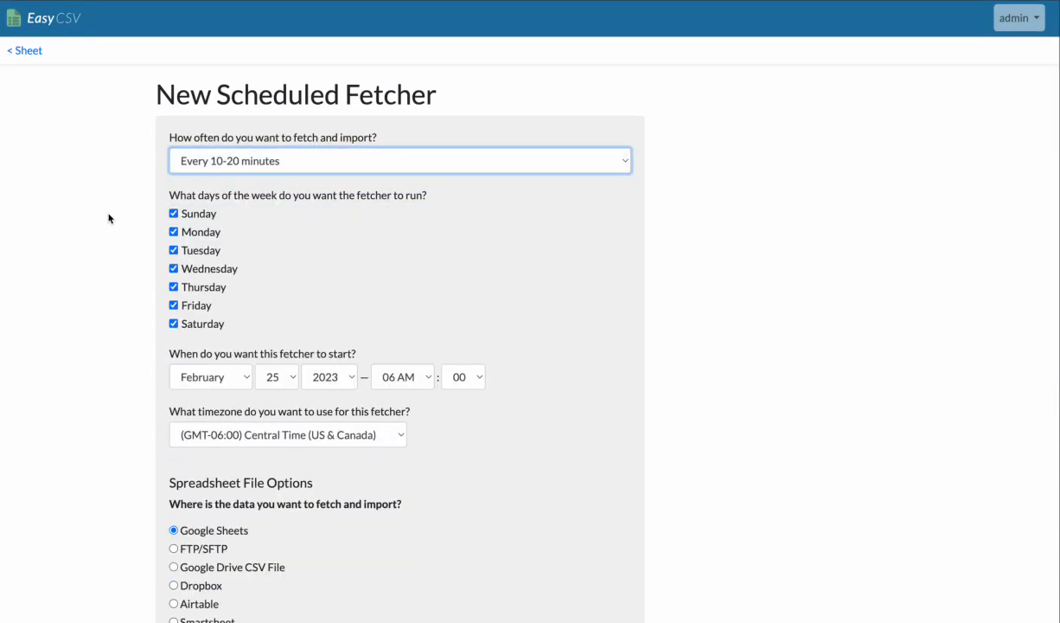
Change the fetcher's data source to Microsoft OneDrive and set the filename to fetch to order_{YYYY}
scroll(109, 218, down, 5)
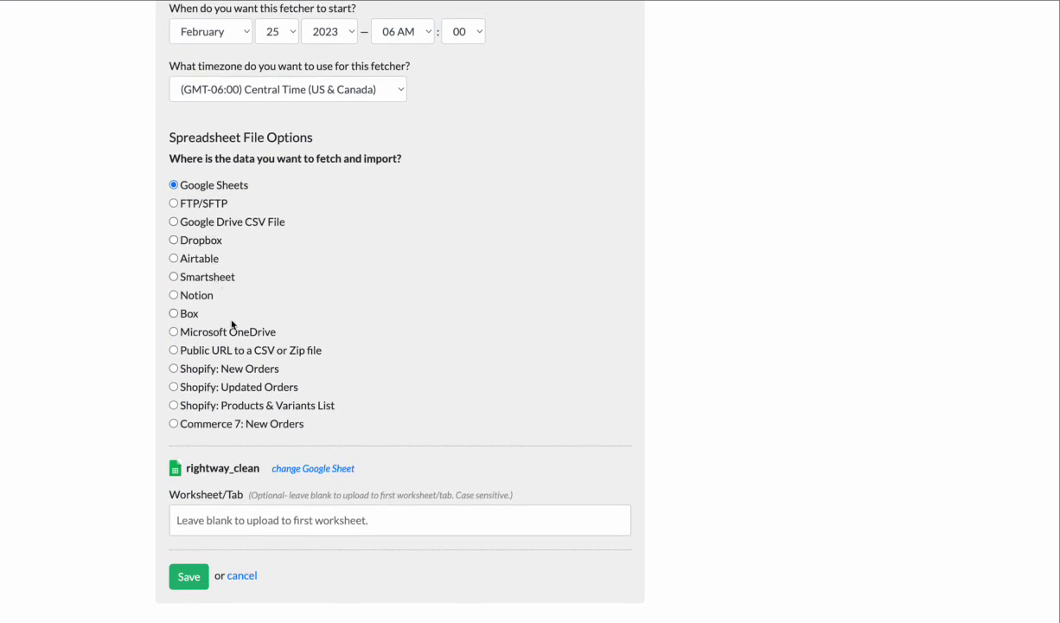
click(235, 332)
scroll(237, 354, down, 1)
click(282, 418)
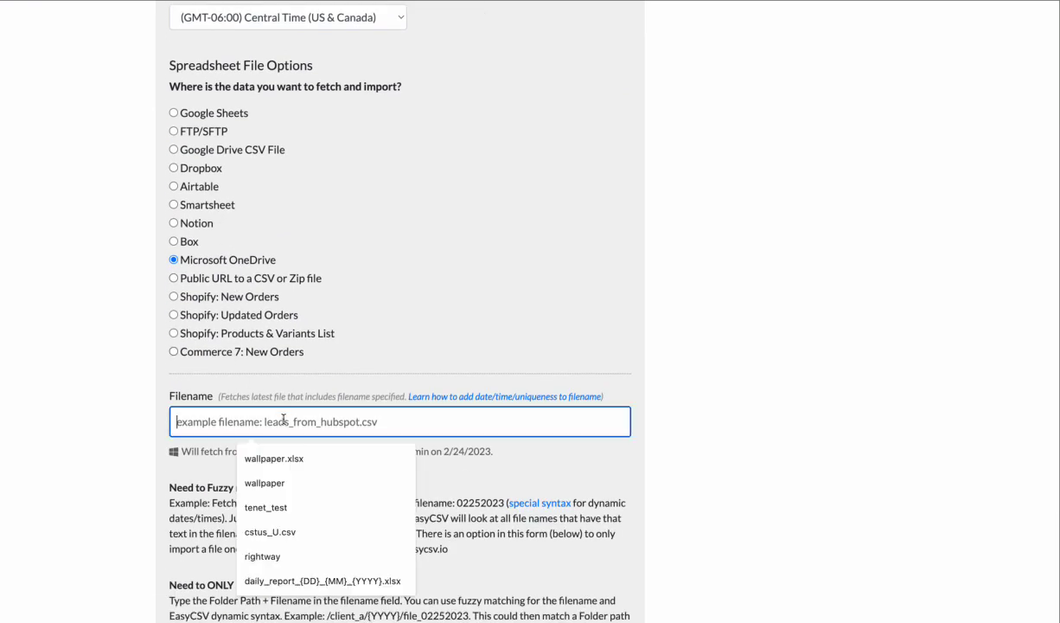
text(order_)
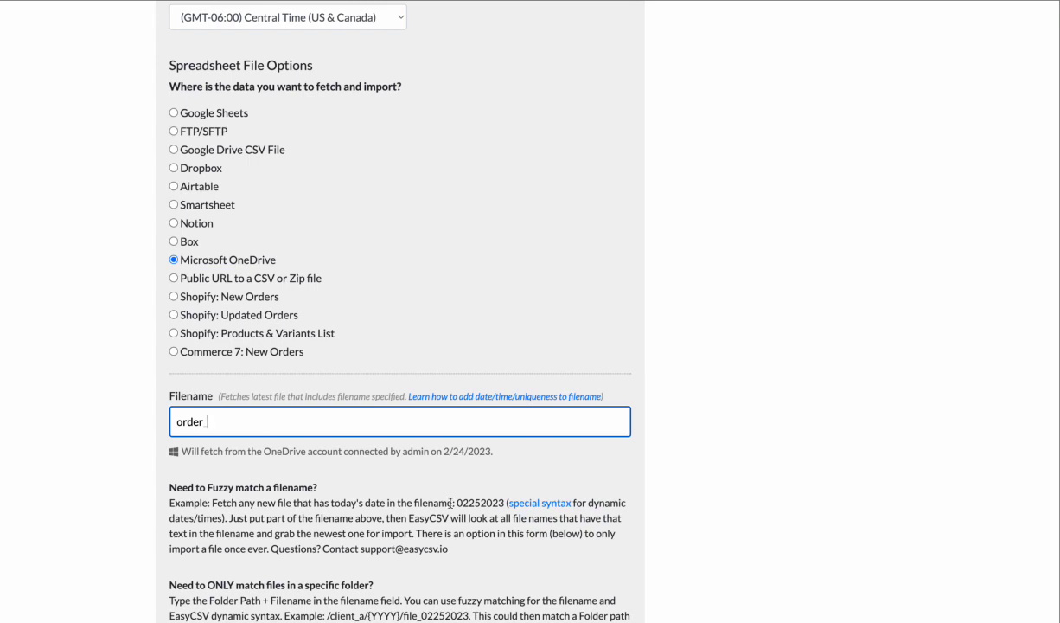
scroll(390, 501, down, 3)
text({})
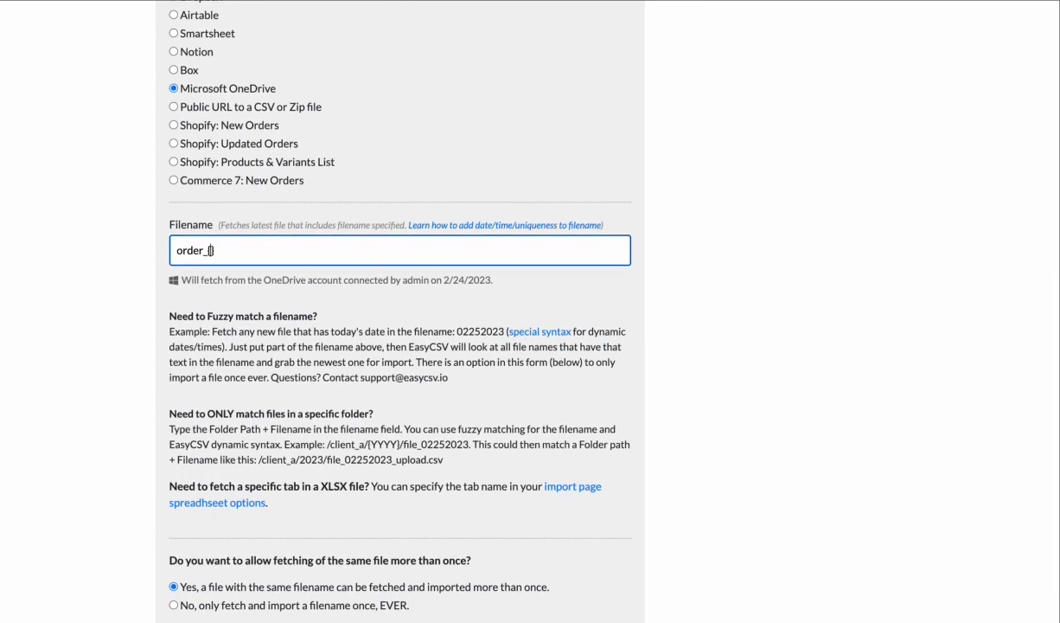
text(YYYY)
Restrict the fetcher to importing a filename only once ever, and return to the sheet without saving the fetcher
scroll(312, 273, down, 1)
click(341, 568)
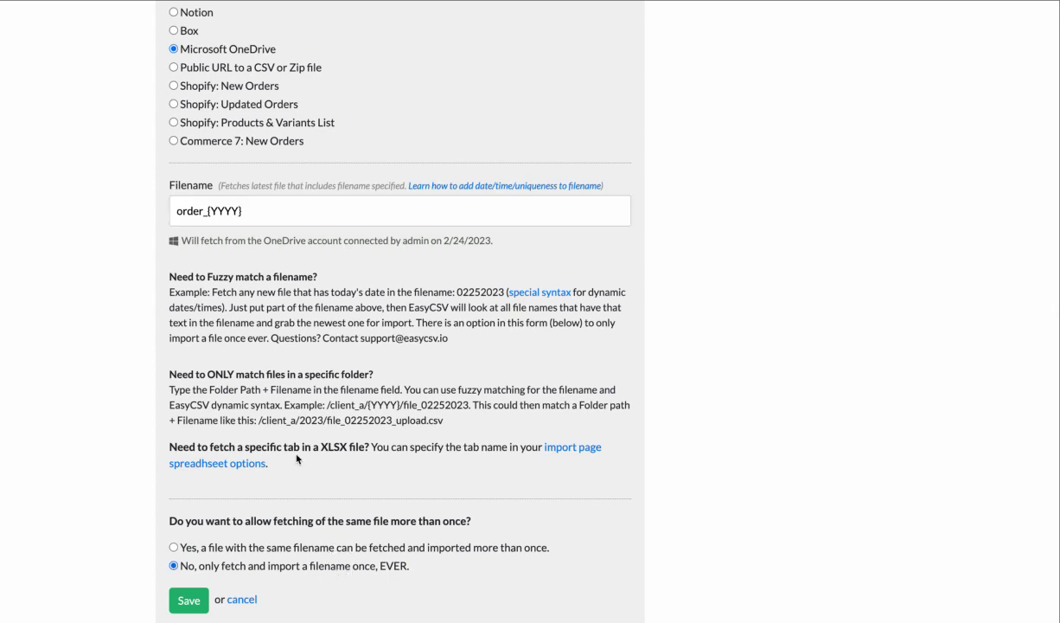
scroll(297, 458, up, 1)
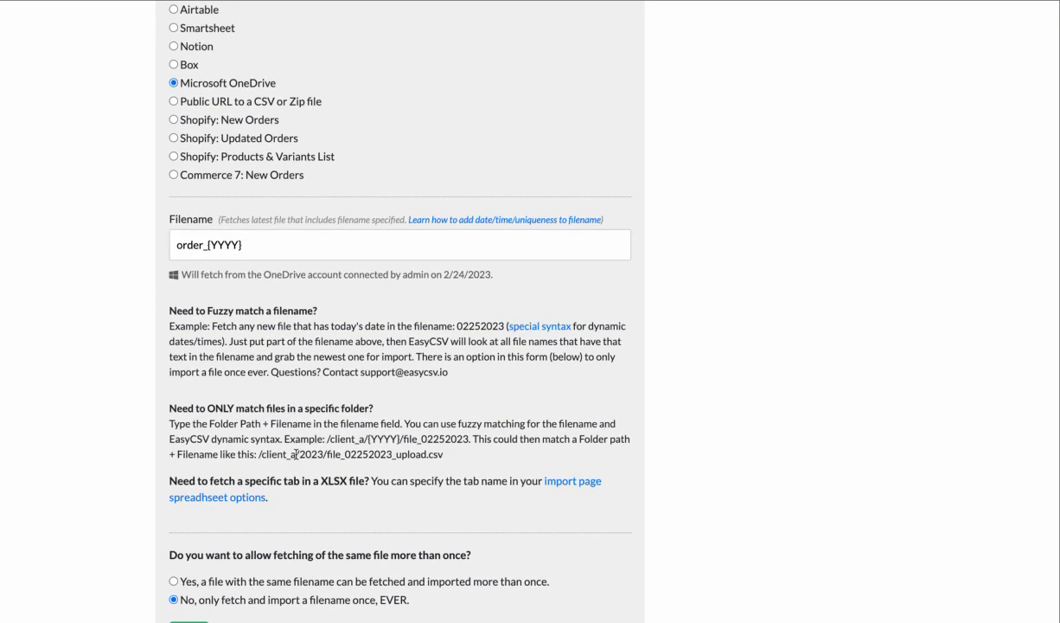
scroll(296, 454, up, 15)
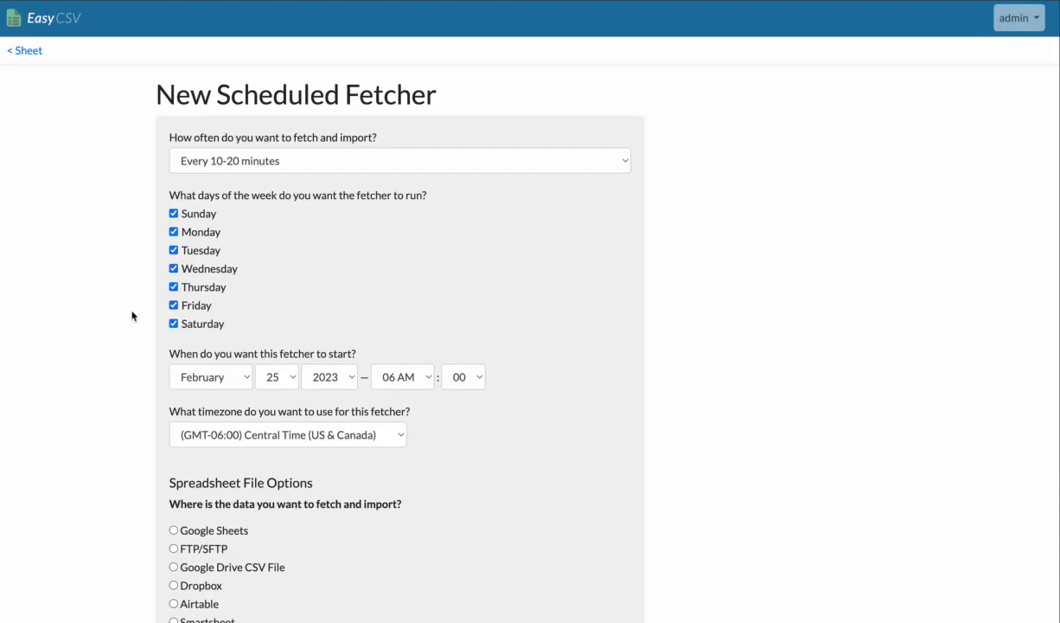
click(39, 51)
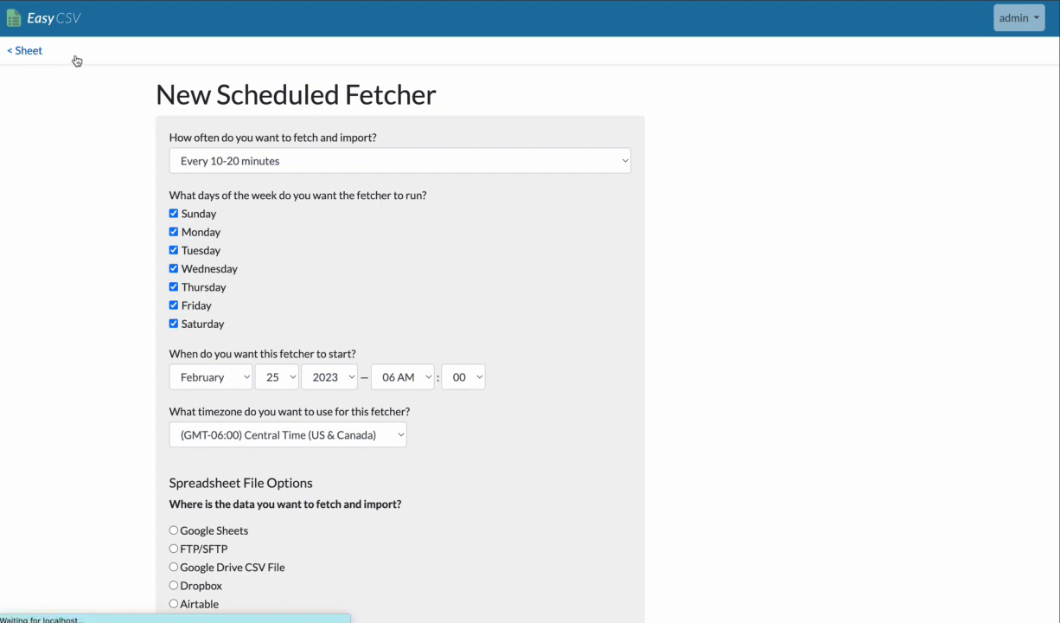
Review the import data flow down to its Microsoft OneDrive output options and return to the import page
click(267, 52)
scroll(311, 213, down, 10)
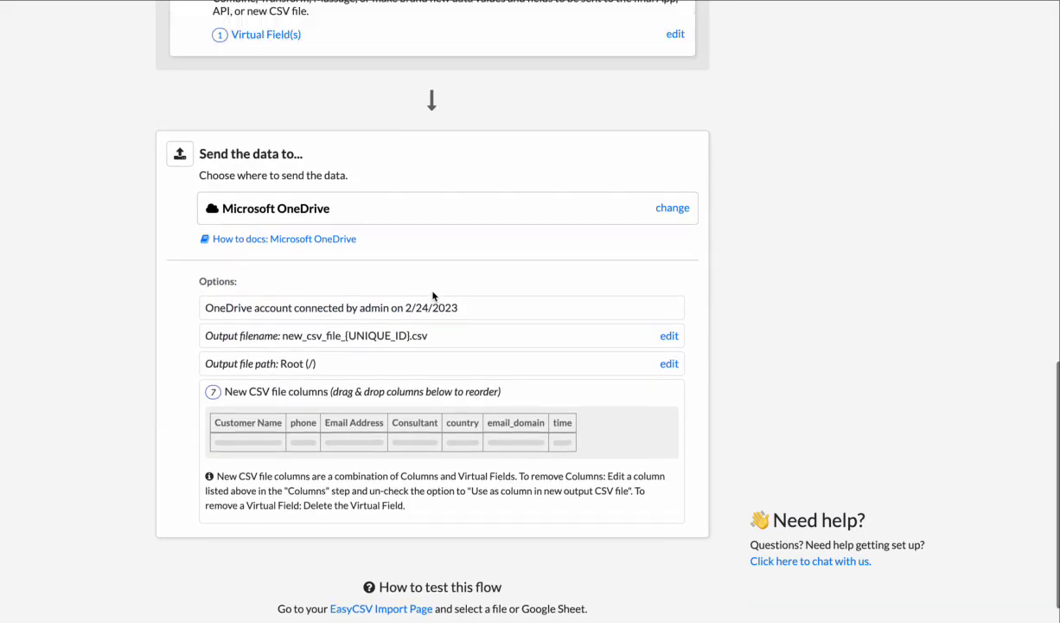
scroll(433, 296, up, 4)
scroll(426, 229, down, 3)
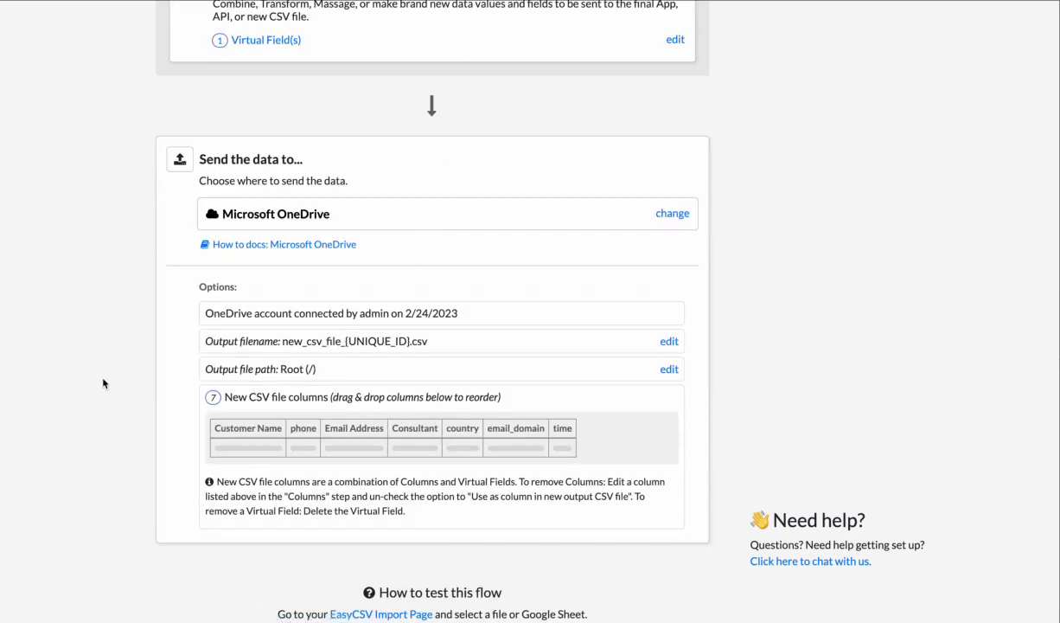
scroll(52, 217, up, 10)
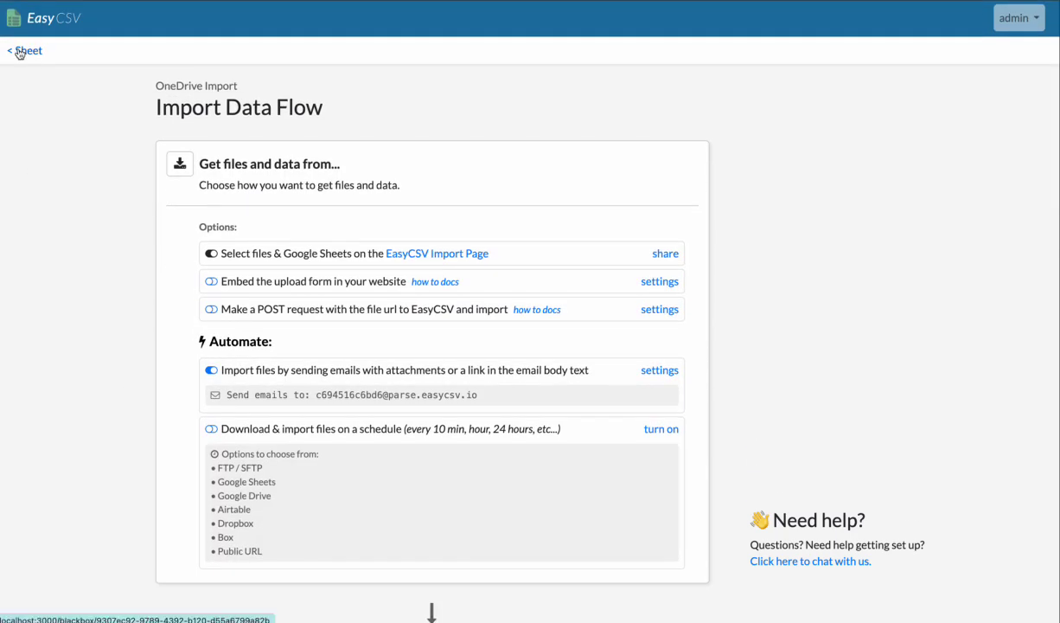
click(21, 58)
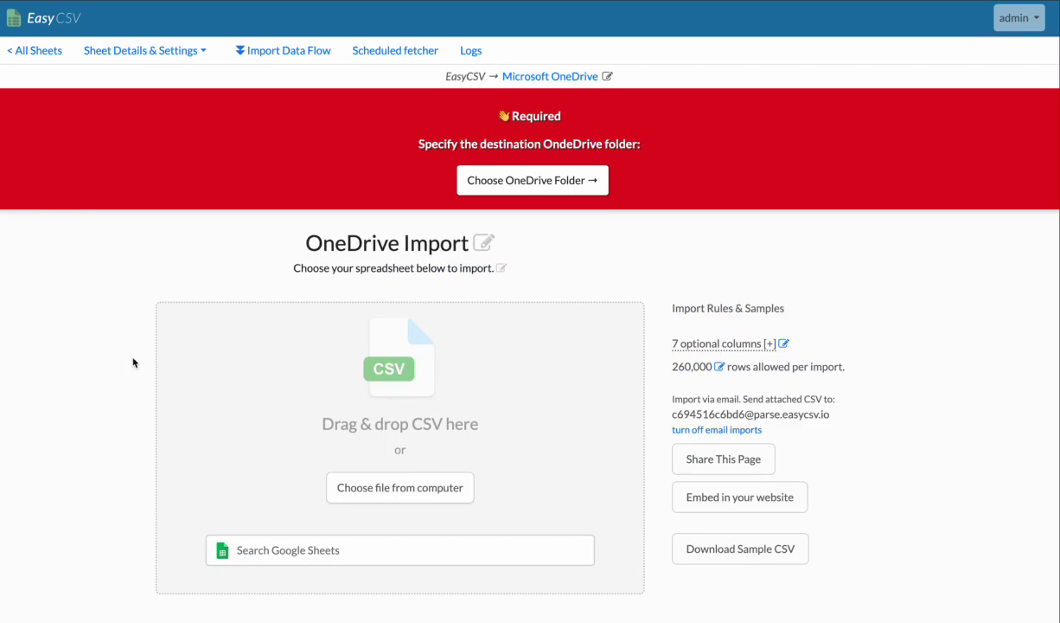